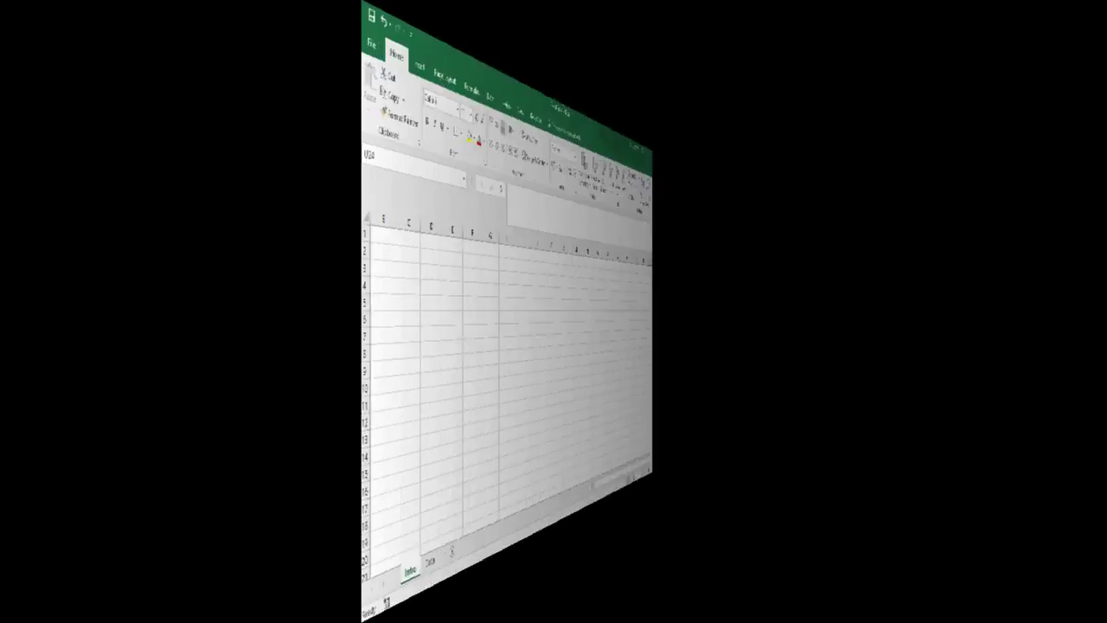
left_click(153, 595)
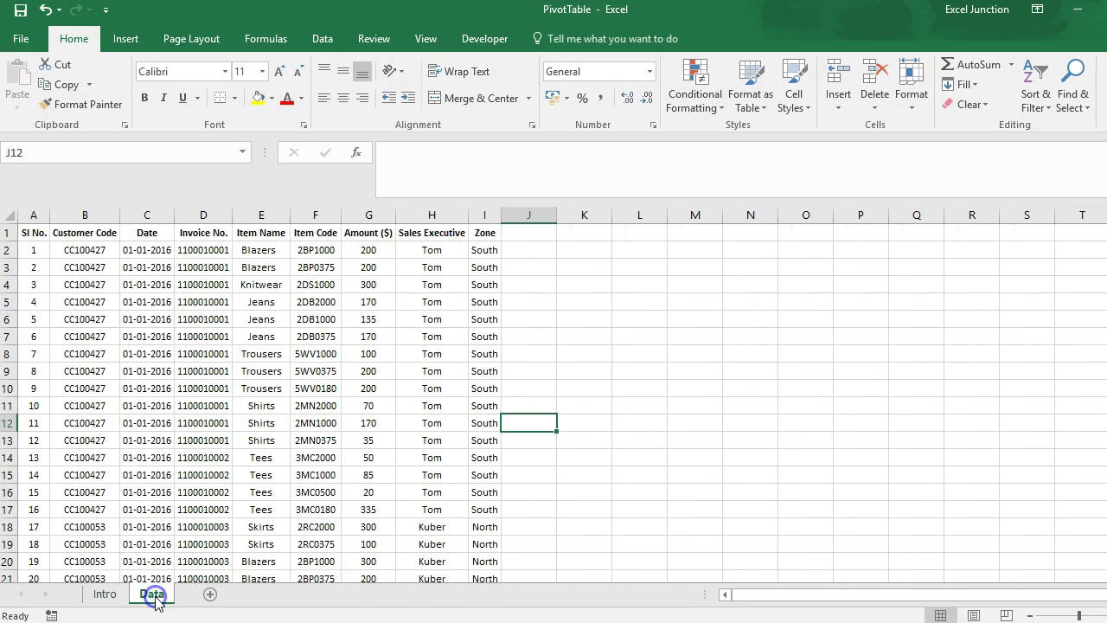
left_click(41, 234)
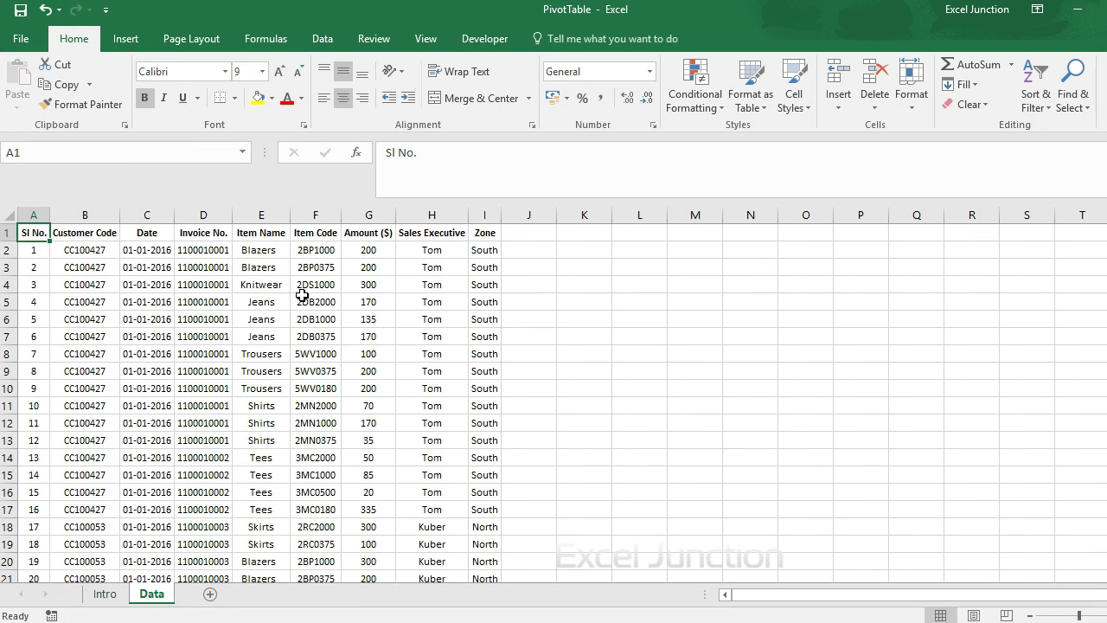
key("ctrl+Right")
key("ctrl+Left")
key("ctrl+Down")
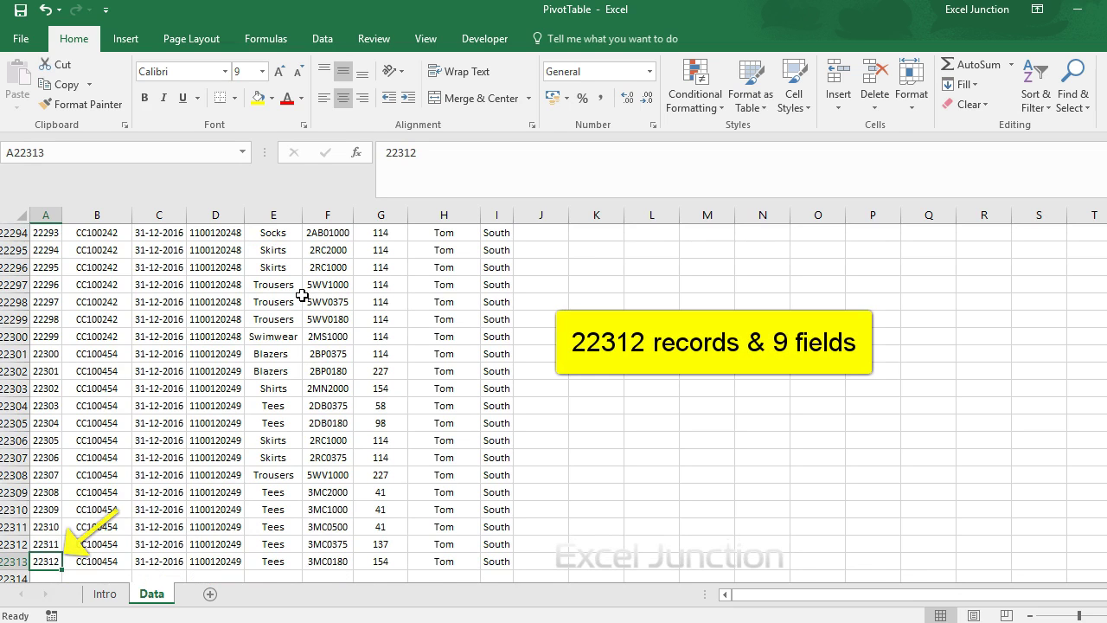
key("ctrl+Up")
key("ctrl+Right")
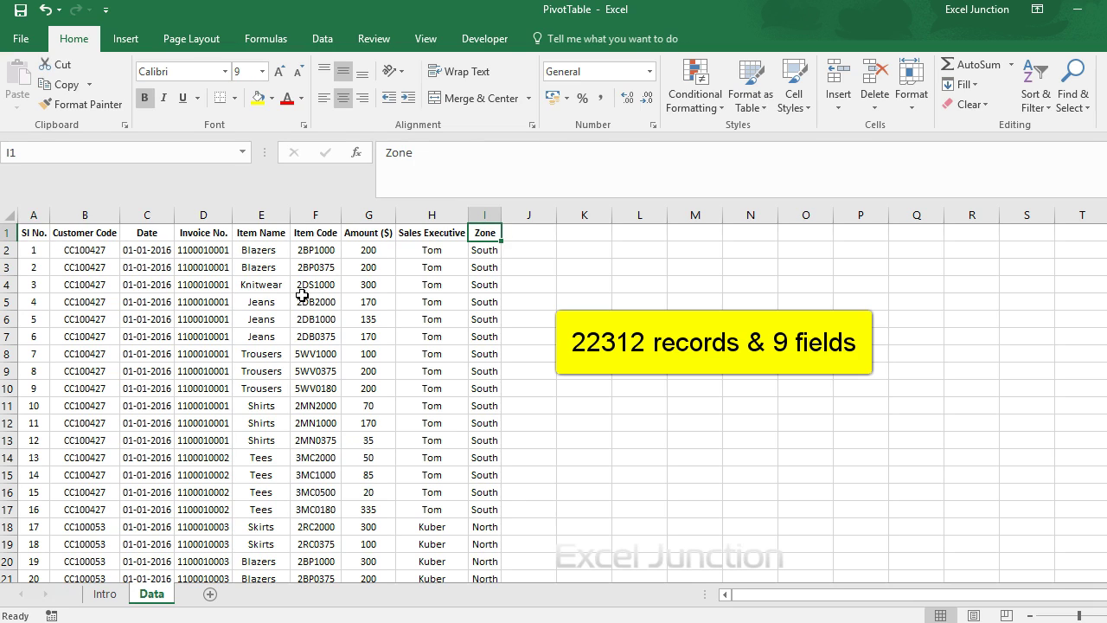
key("Left")
key("Left")
key("ctrl+Left")
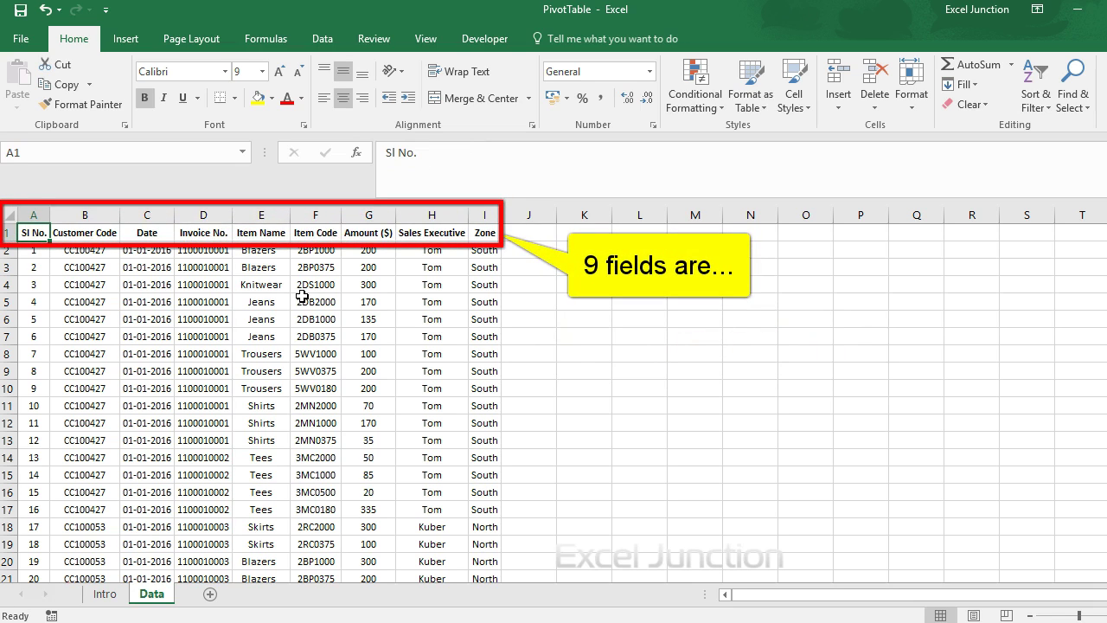
key("Right")
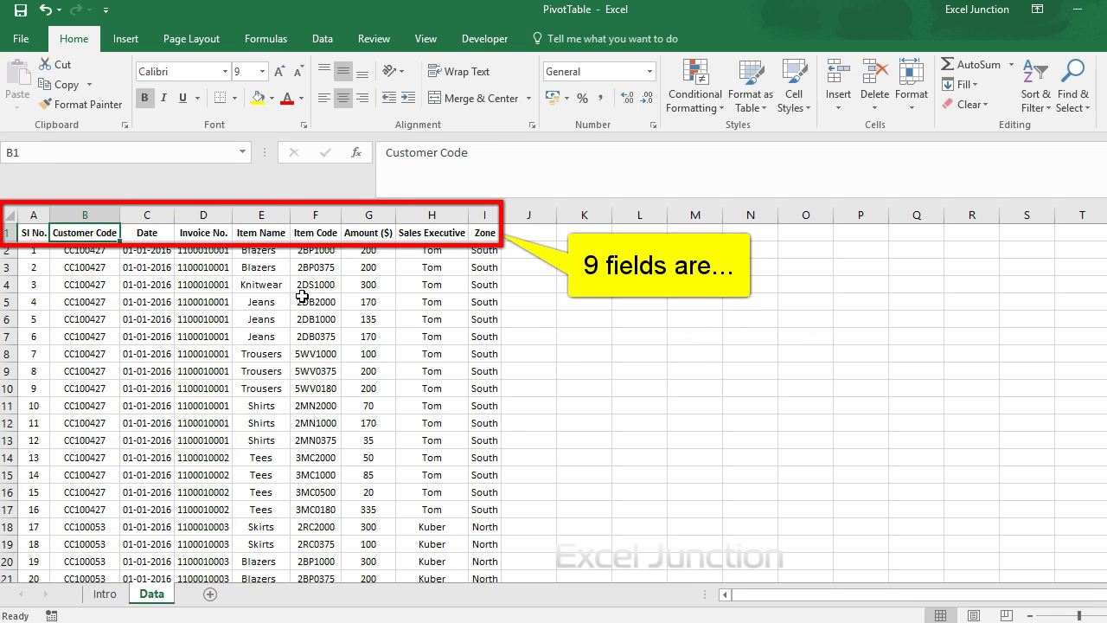
key("Right")
key("Right")
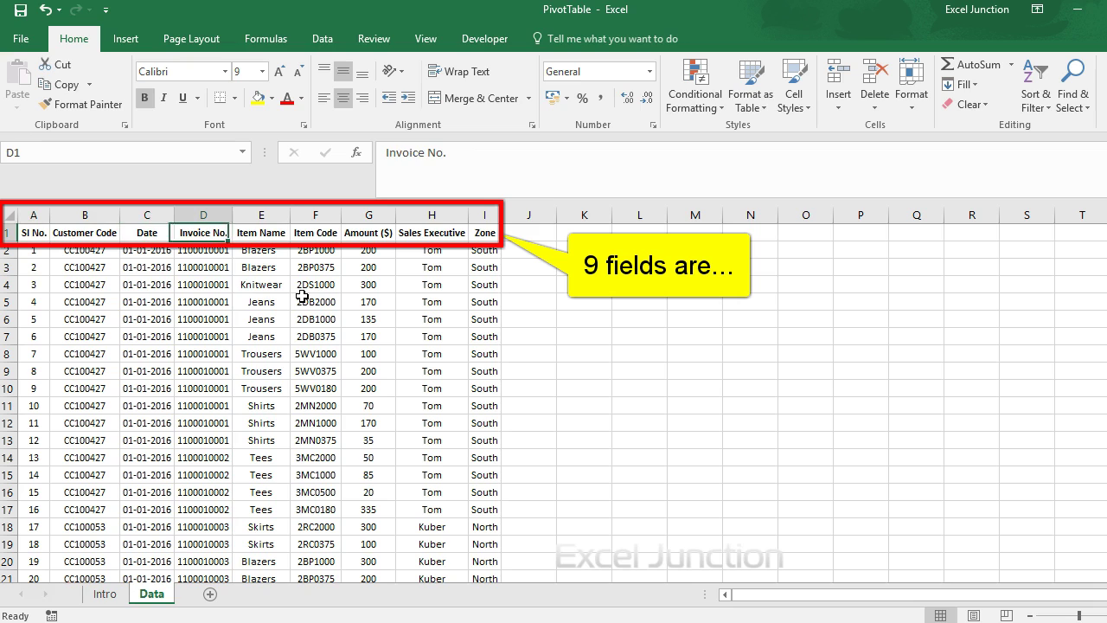
key("Right")
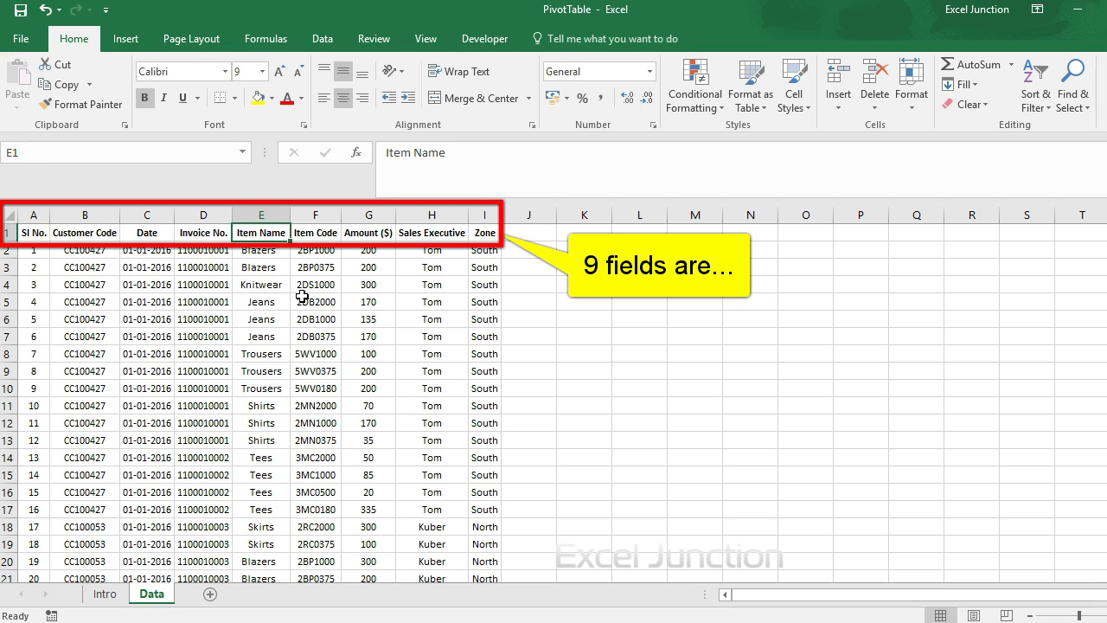
key("Right")
key("Right")
key("Right")
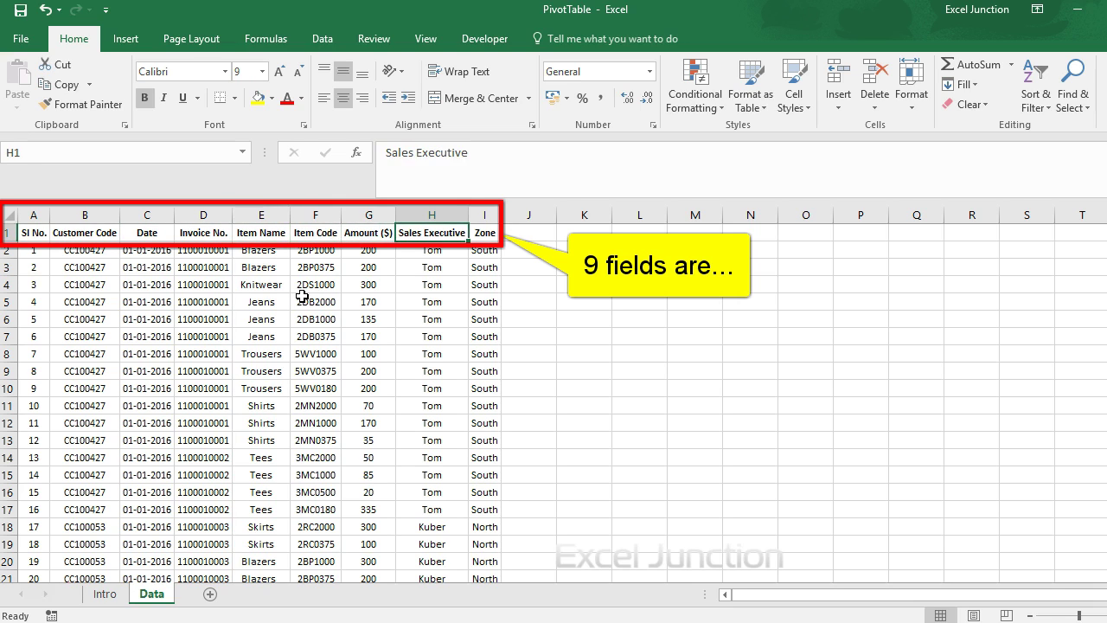
key("Right")
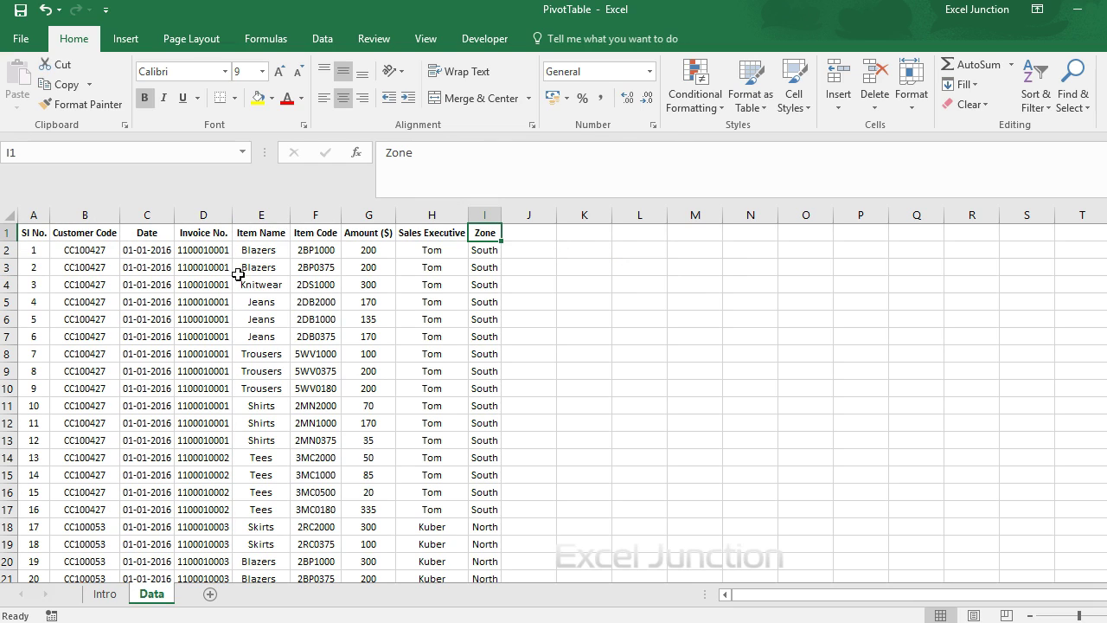
- Start a new PivotTable from Data!$A$1:$I$22313, to be placed on a new worksheet
left_click(96, 272)
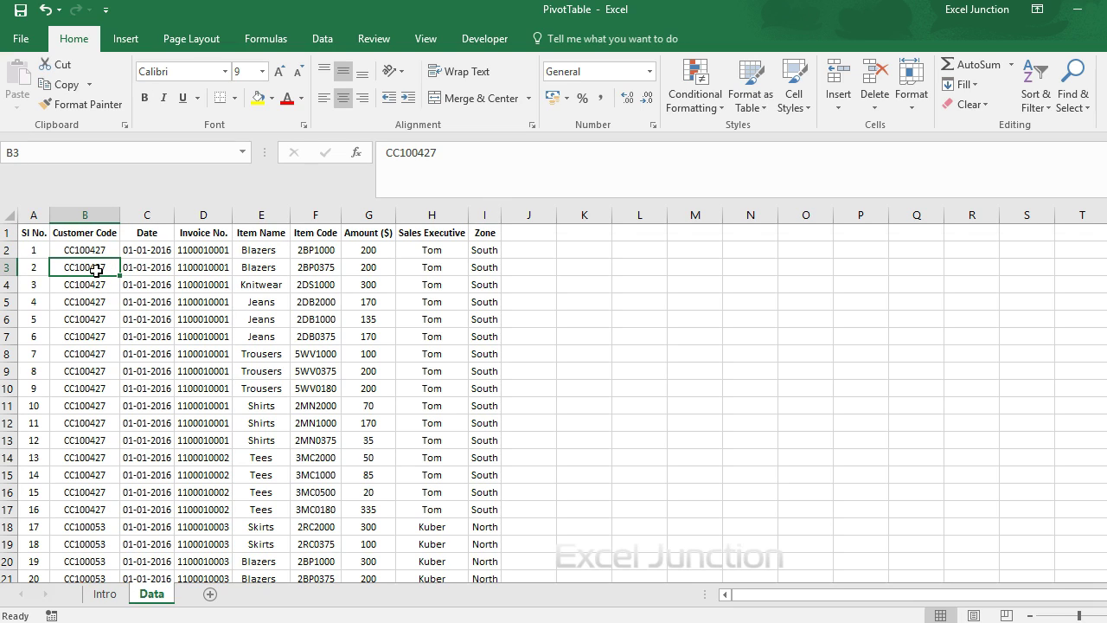
left_click(126, 39)
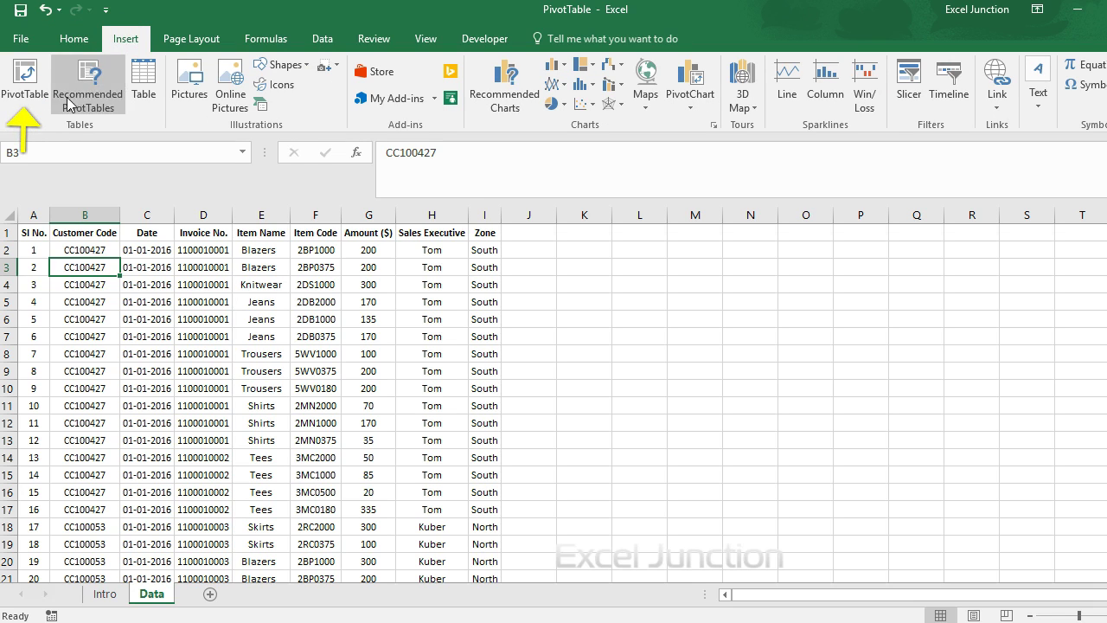
left_click(29, 88)
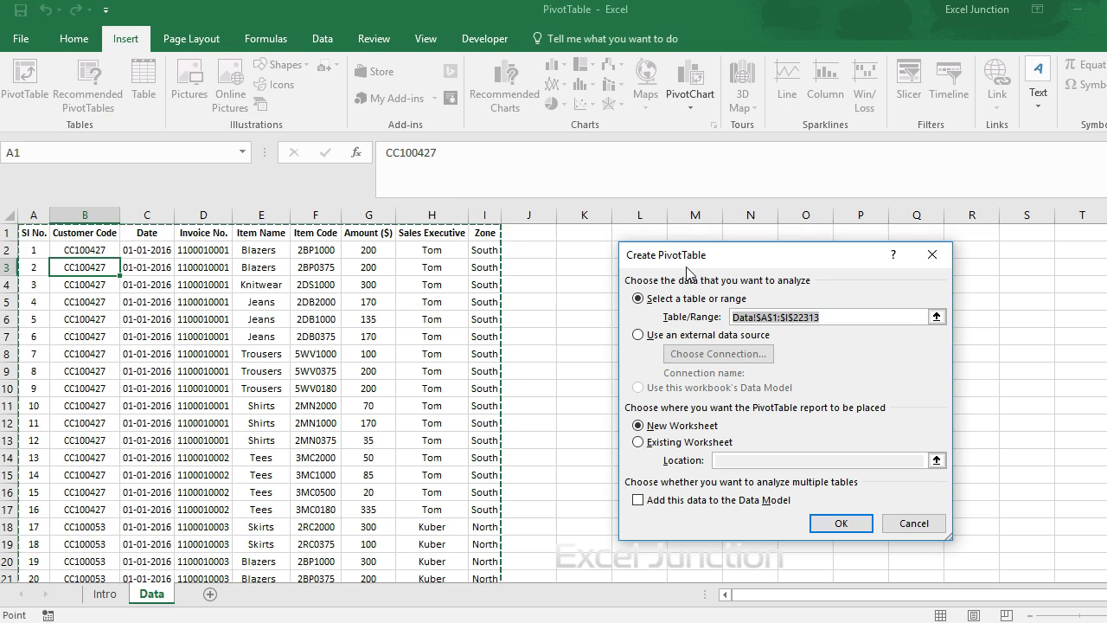
left_click_drag(736, 256, 644, 257)
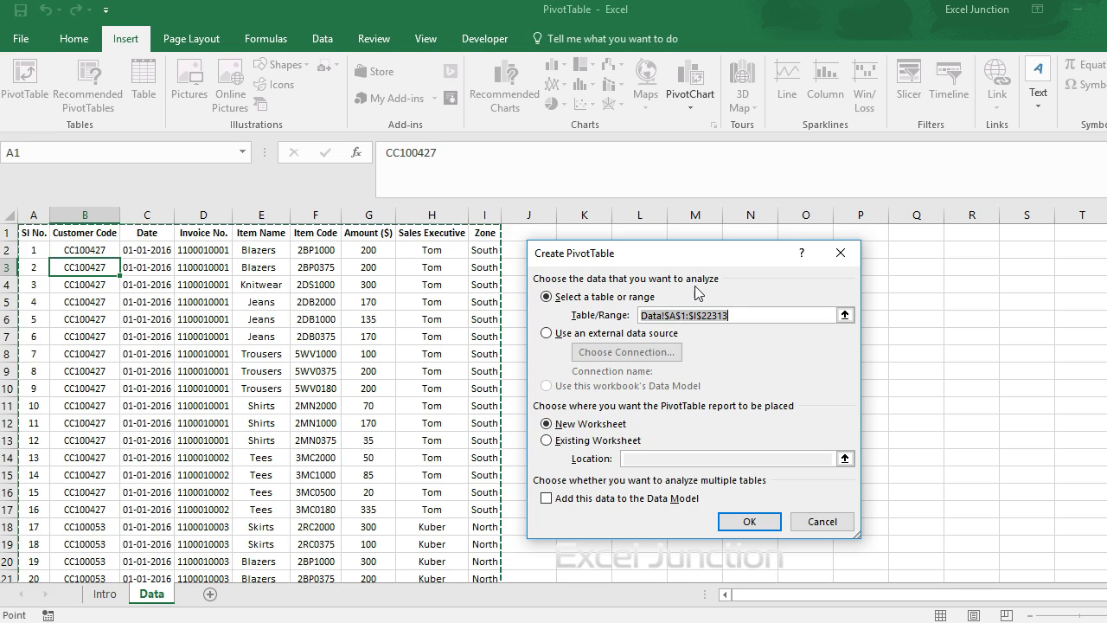
left_click(736, 314)
- Create the PivotTable with Item Name in Rows, Amount ($) in Values and Zone in Filters
left_click(744, 521)
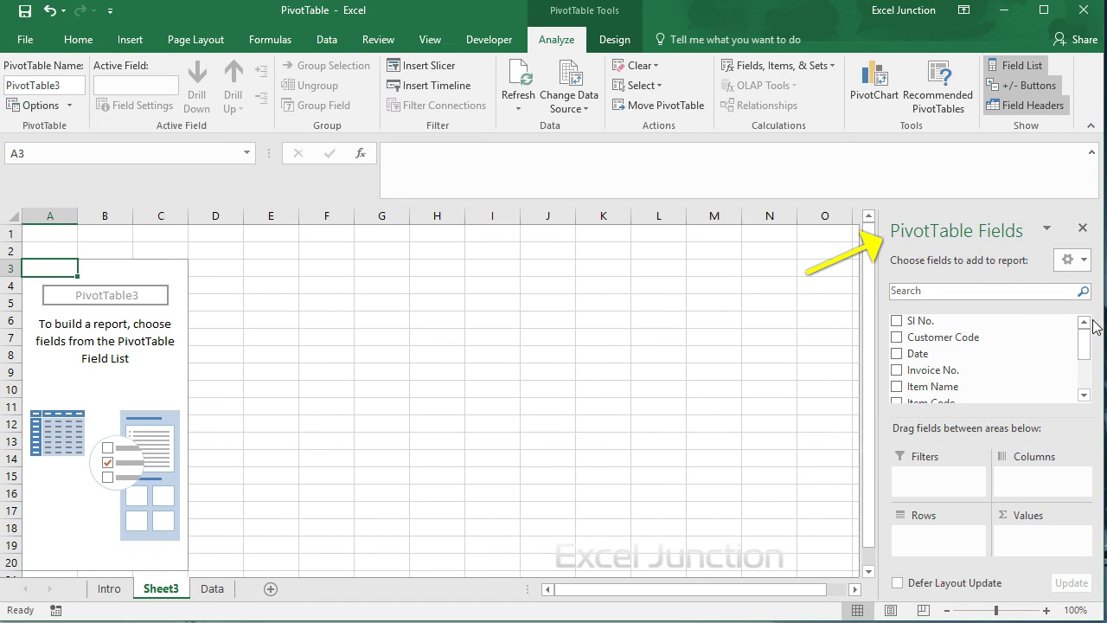
mouse_move(1086, 343)
left_mouse_down()
mouse_move(1084, 376)
mouse_move(1082, 337)
mouse_move(1091, 344)
left_mouse_up()
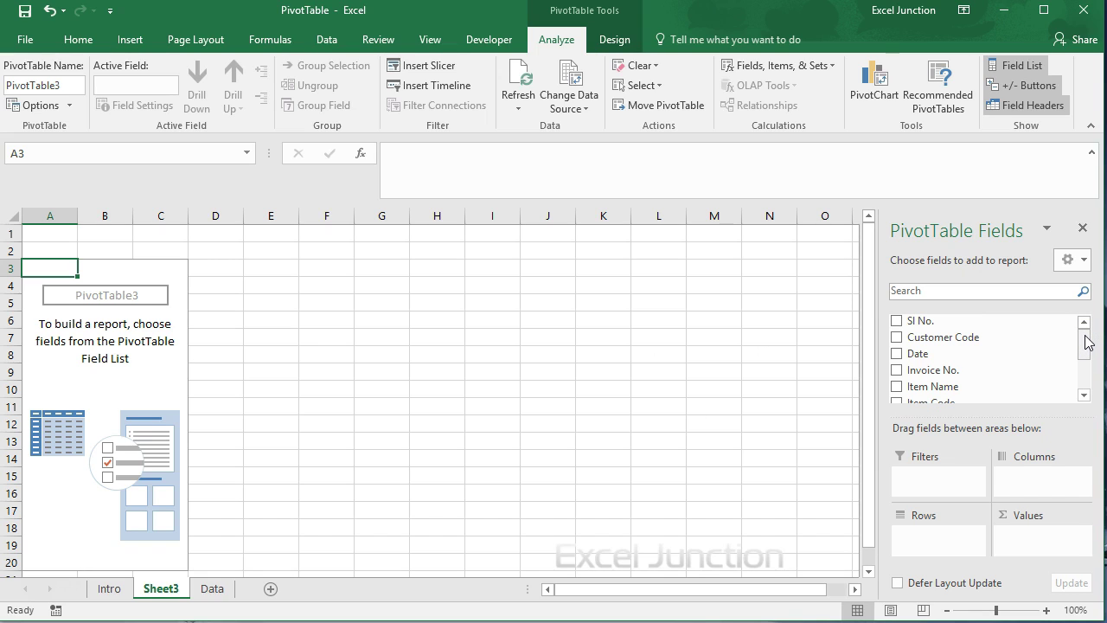
left_click_drag(1087, 343, 1086, 355)
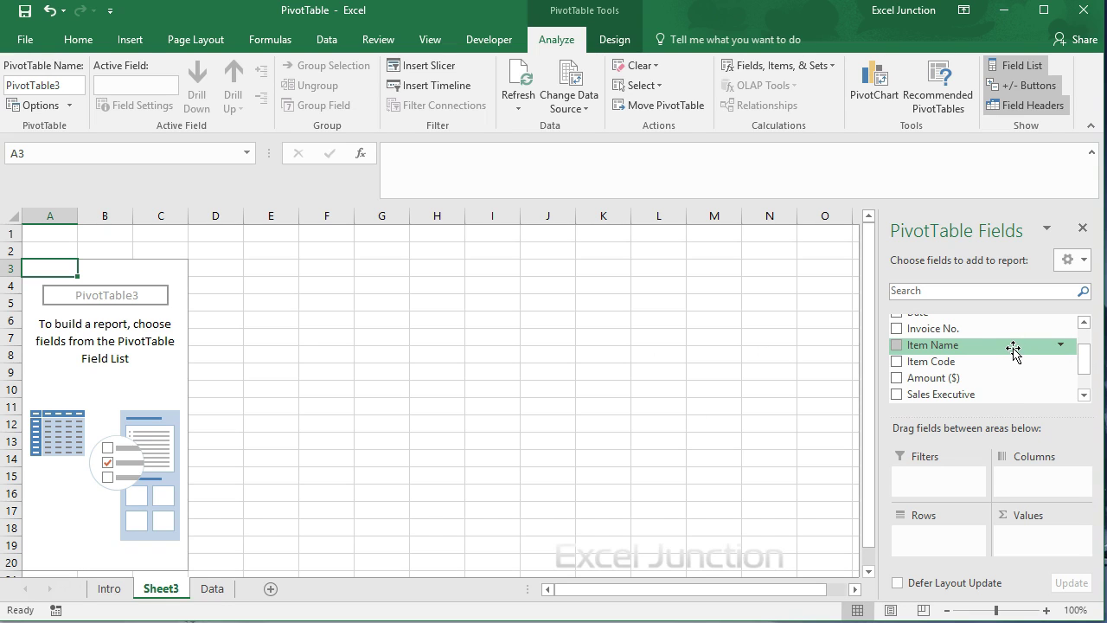
left_click_drag(943, 351, 957, 540)
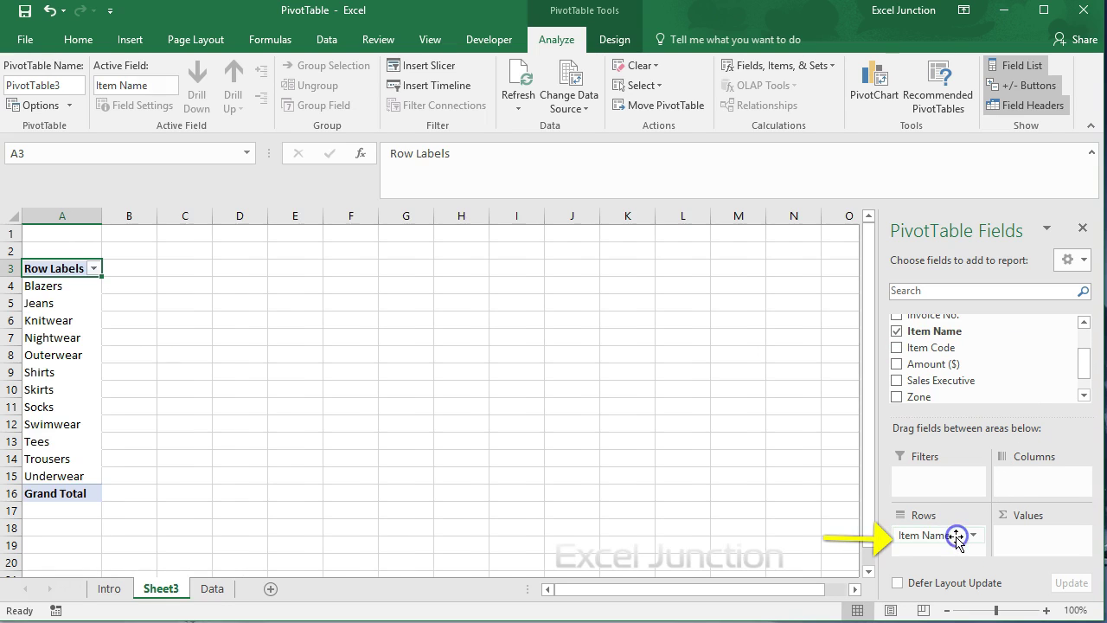
left_click(1083, 365)
left_click_drag(1083, 365, 1083, 370)
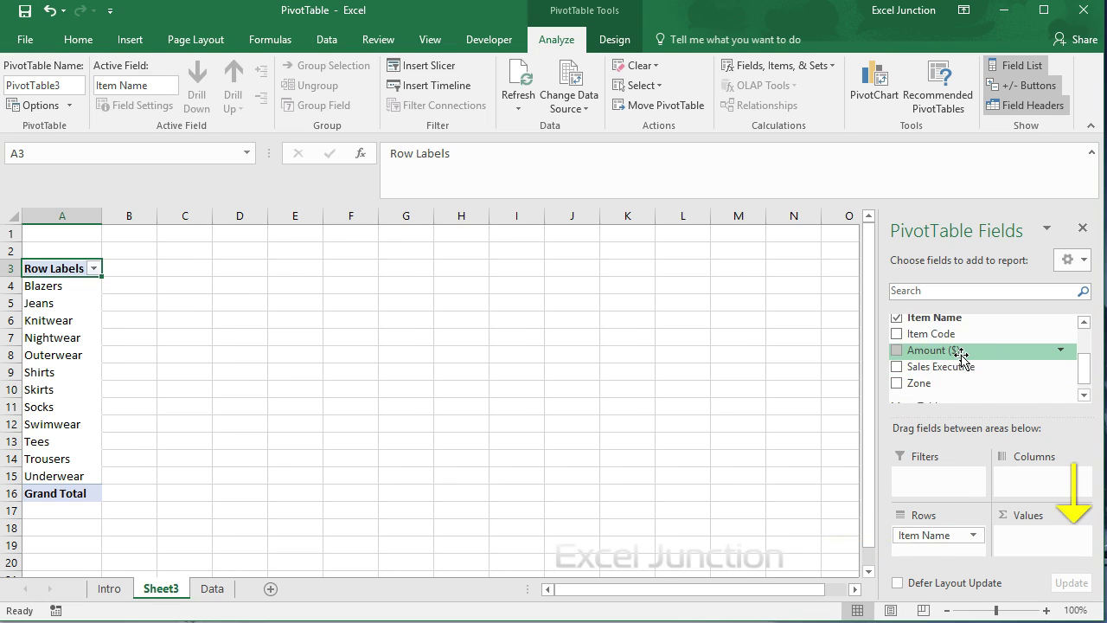
left_click_drag(962, 354, 1042, 536)
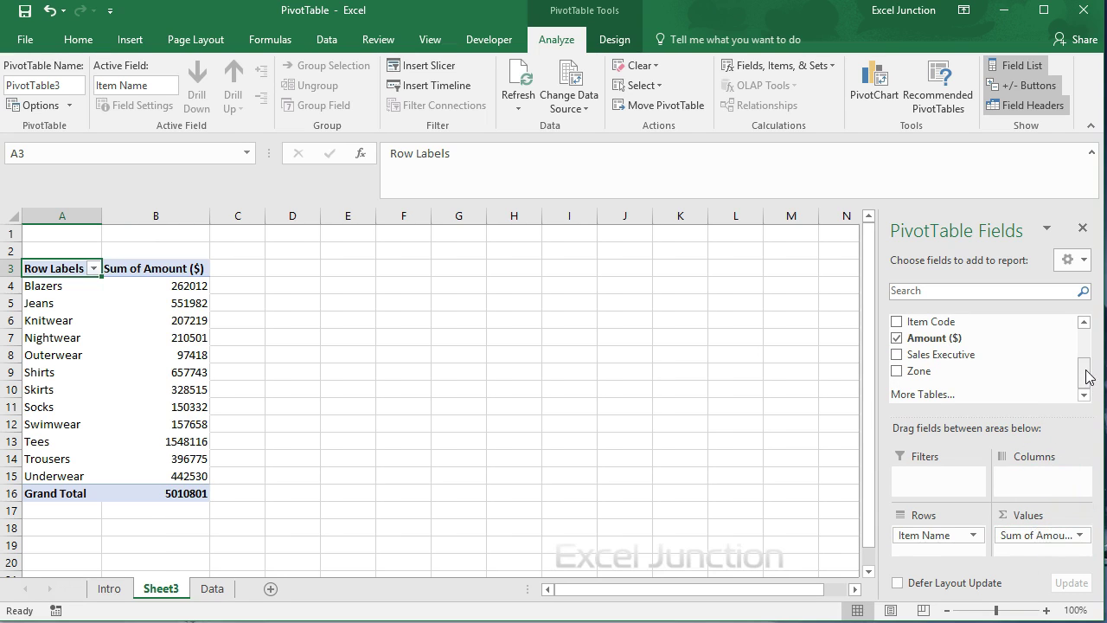
left_click_drag(944, 371, 948, 486)
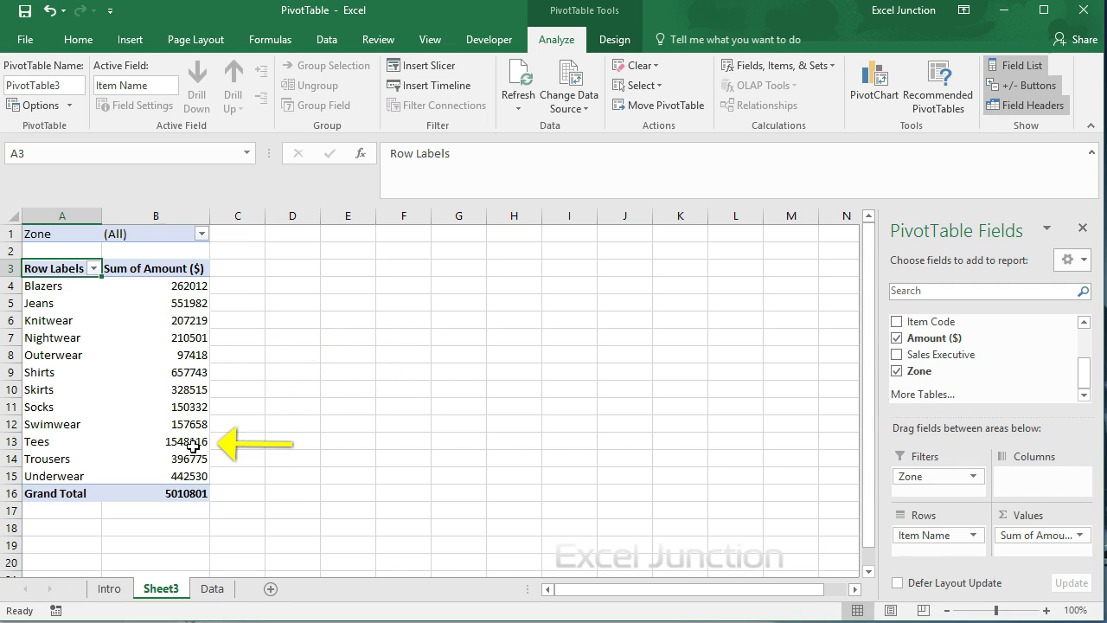
mouse_move(183, 443)
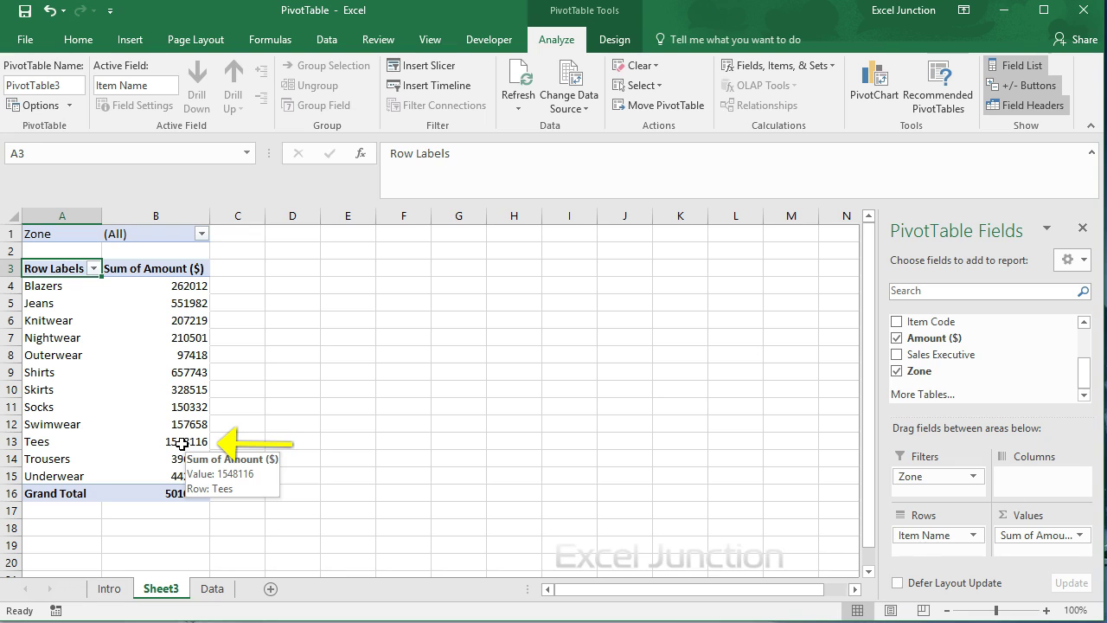
left_click(183, 442)
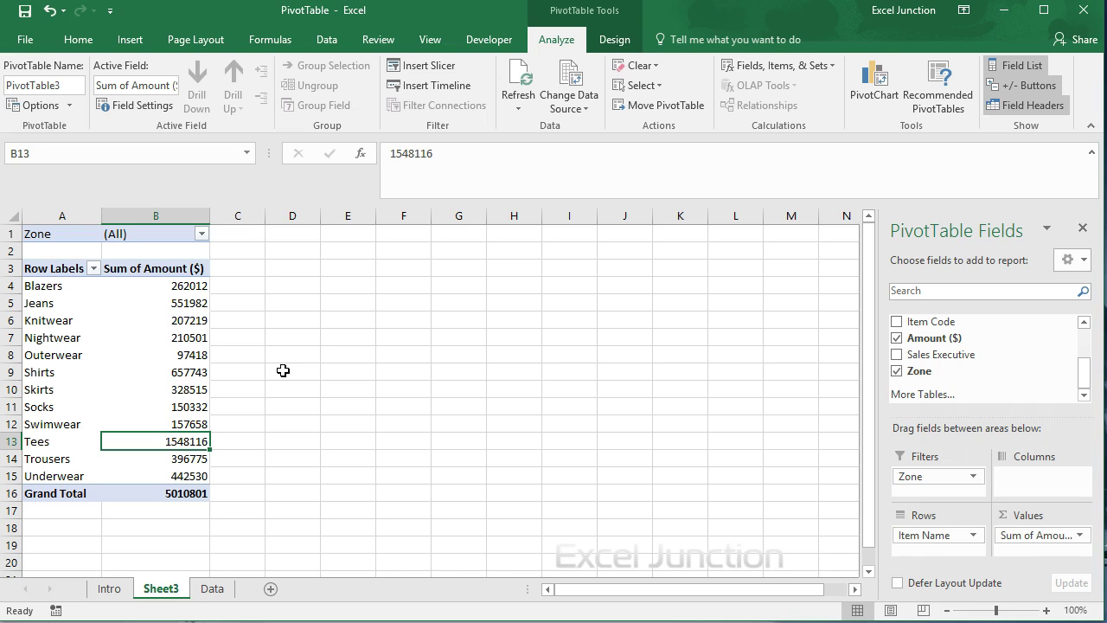
- Sort the item totals largest to smallest so Tees leads at 1548116
left_click(176, 321)
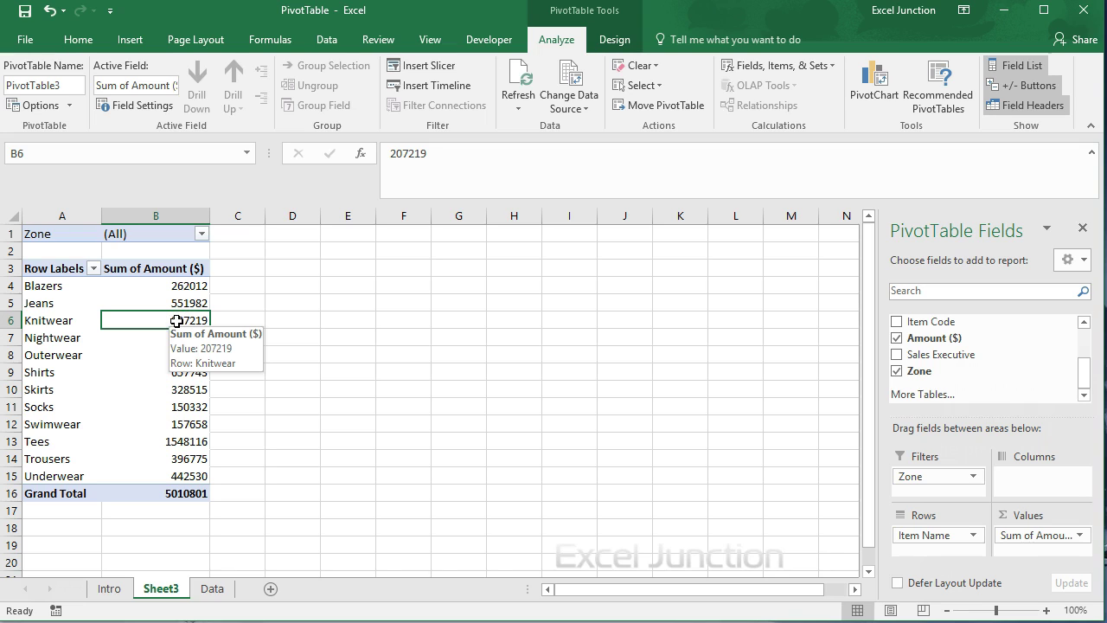
right_click(177, 321)
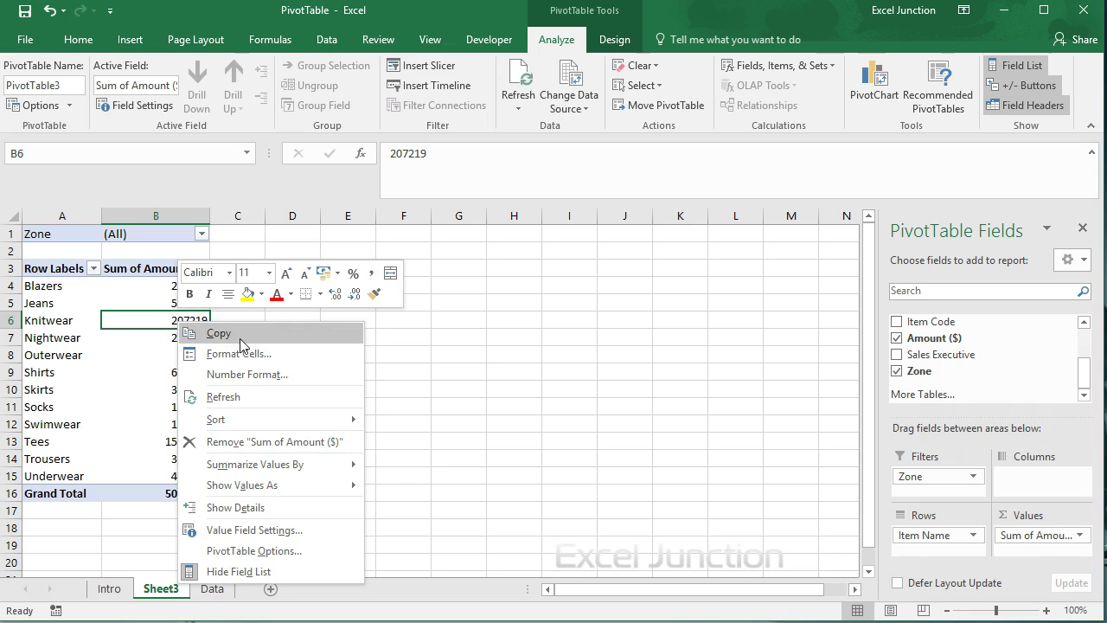
mouse_move(271, 421)
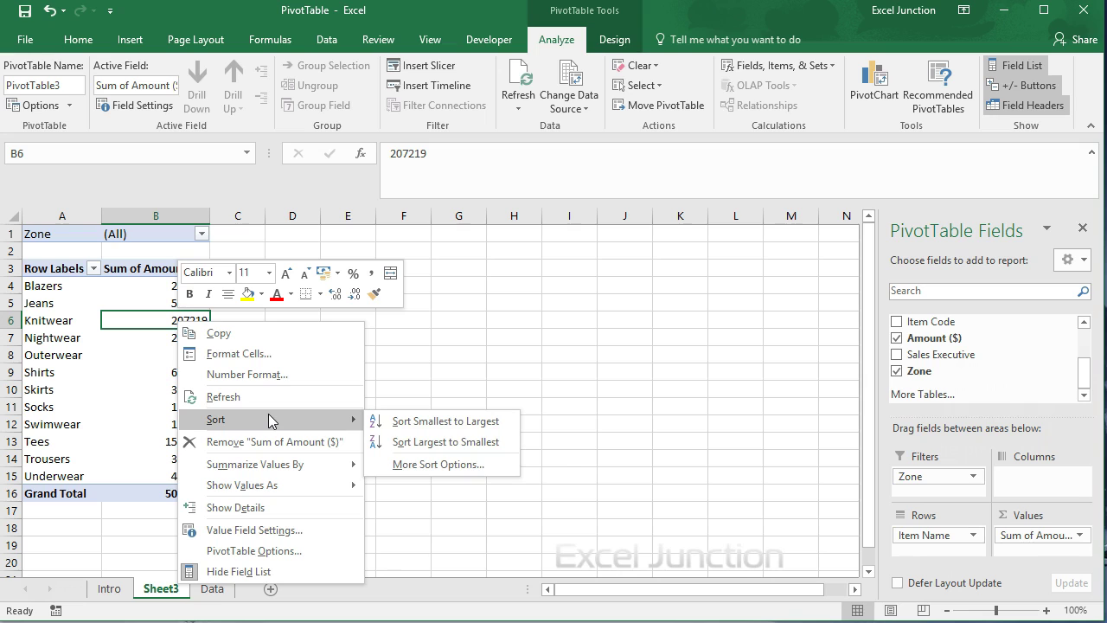
left_click(413, 444)
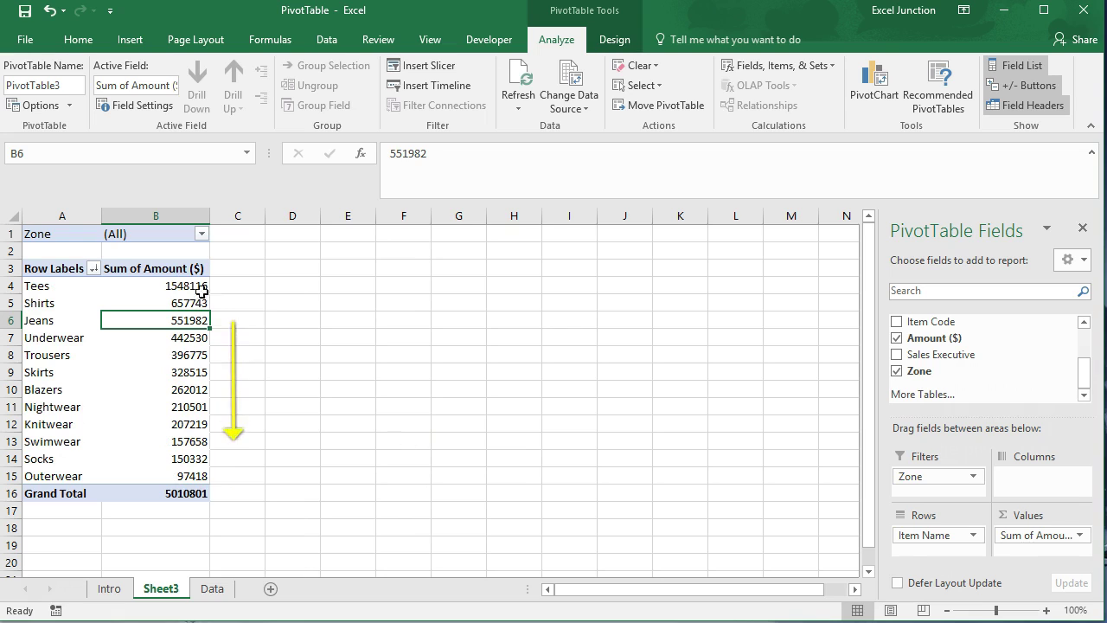
left_click(201, 285)
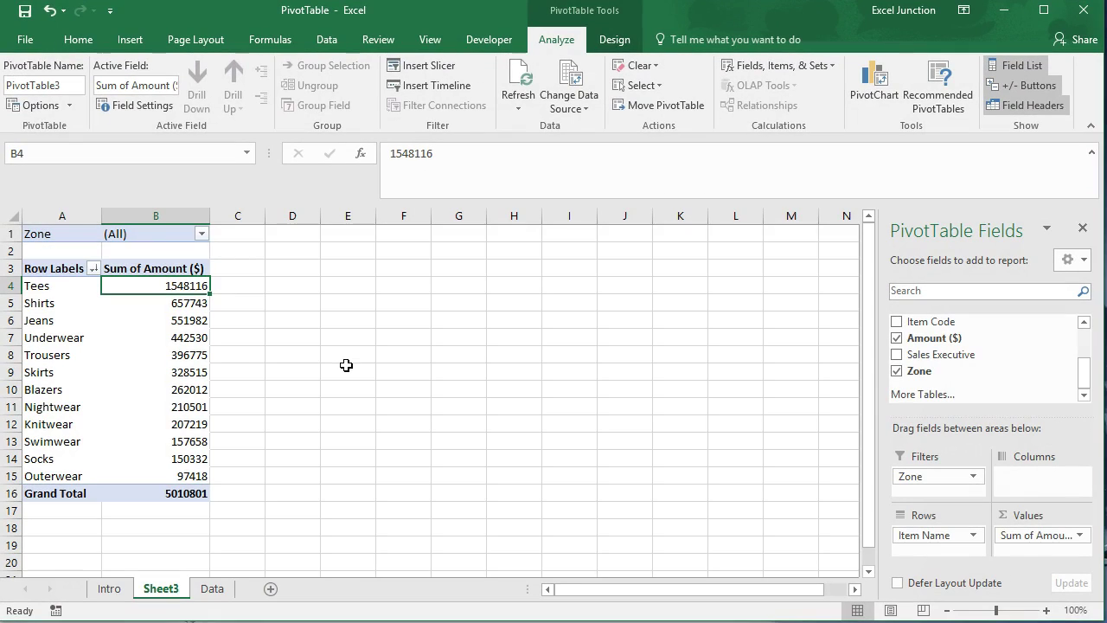
- Set the Zone filter in B1 to North, giving a 2819212 total with Tees at 992848
left_click(66, 235)
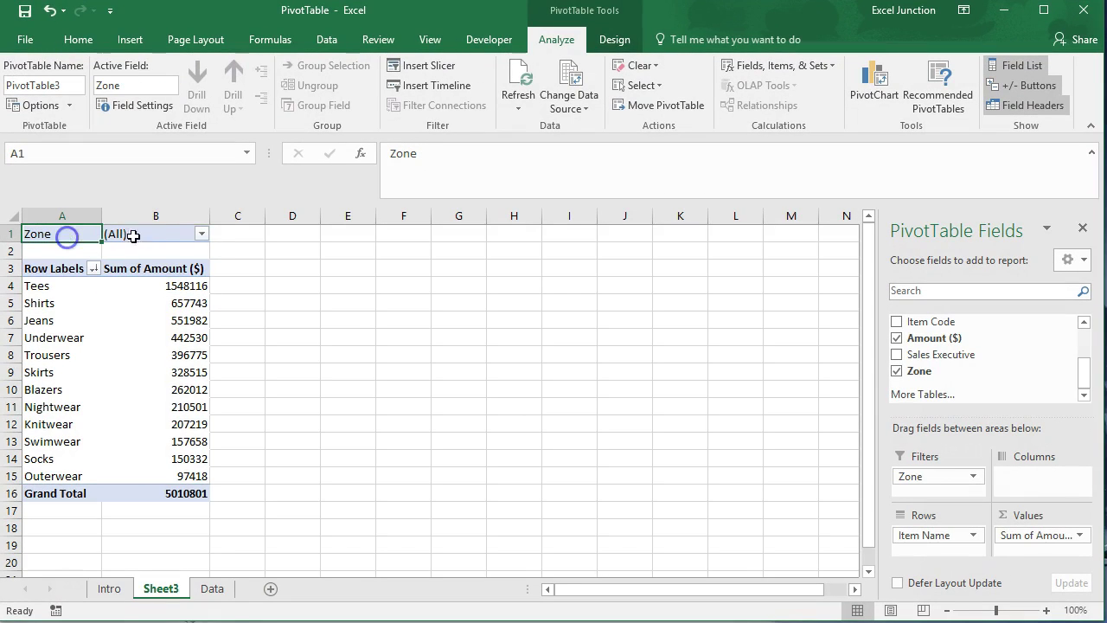
left_click(201, 235)
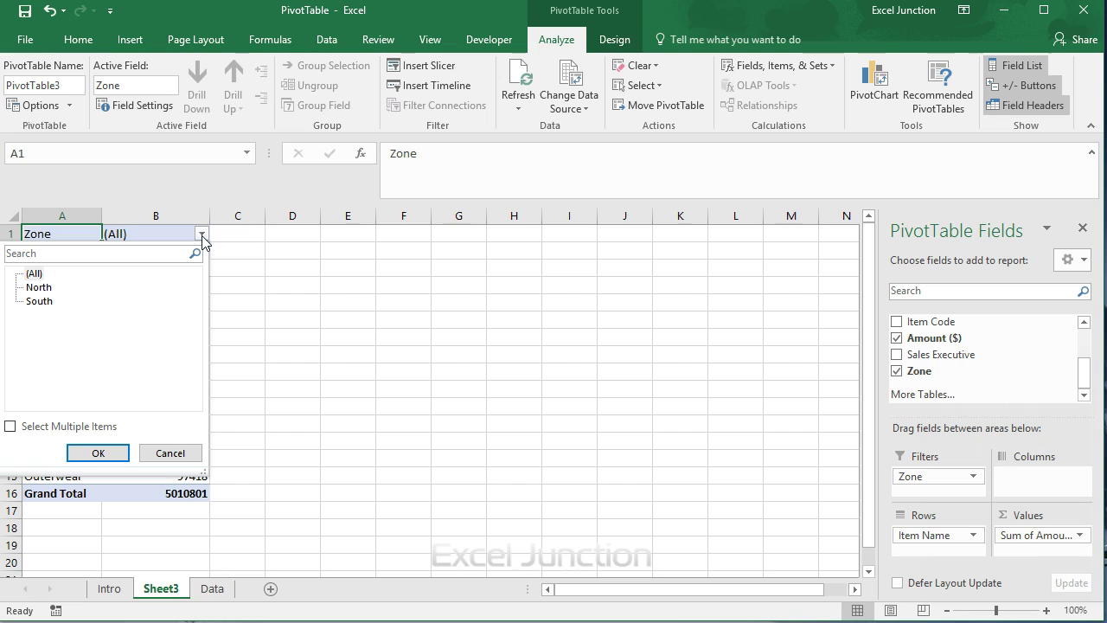
left_click(43, 290)
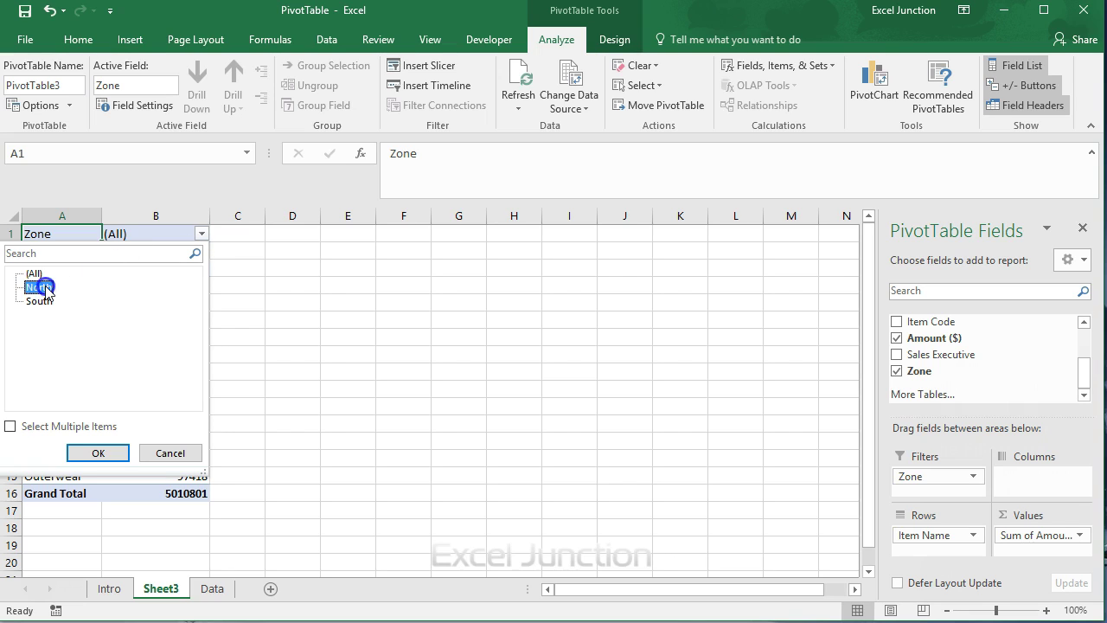
left_click(99, 455)
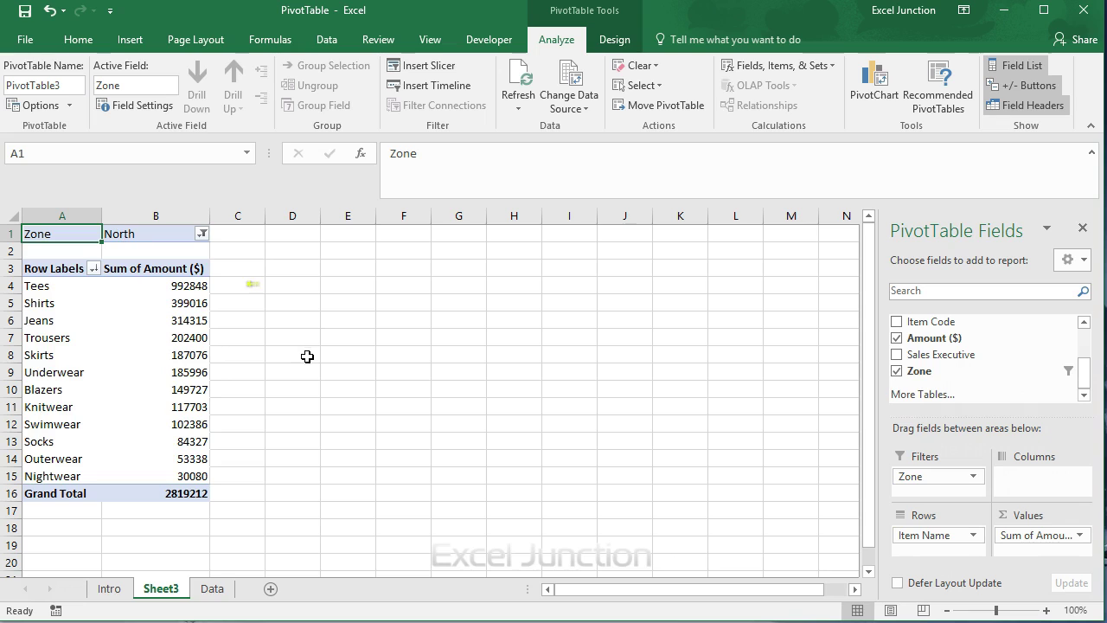
left_click(197, 289)
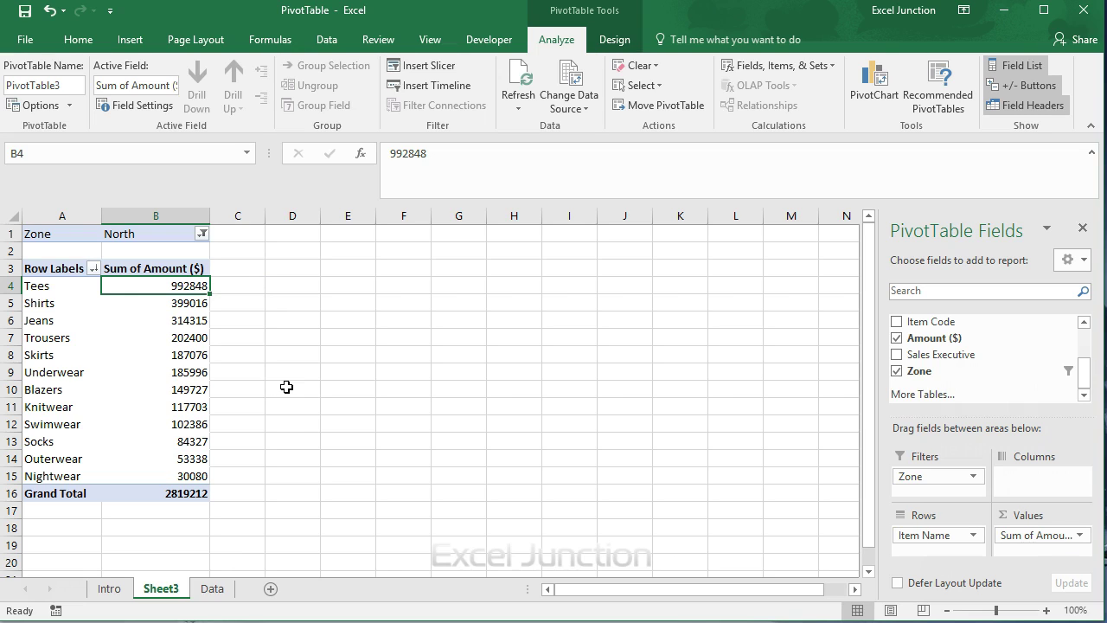
left_click(94, 269)
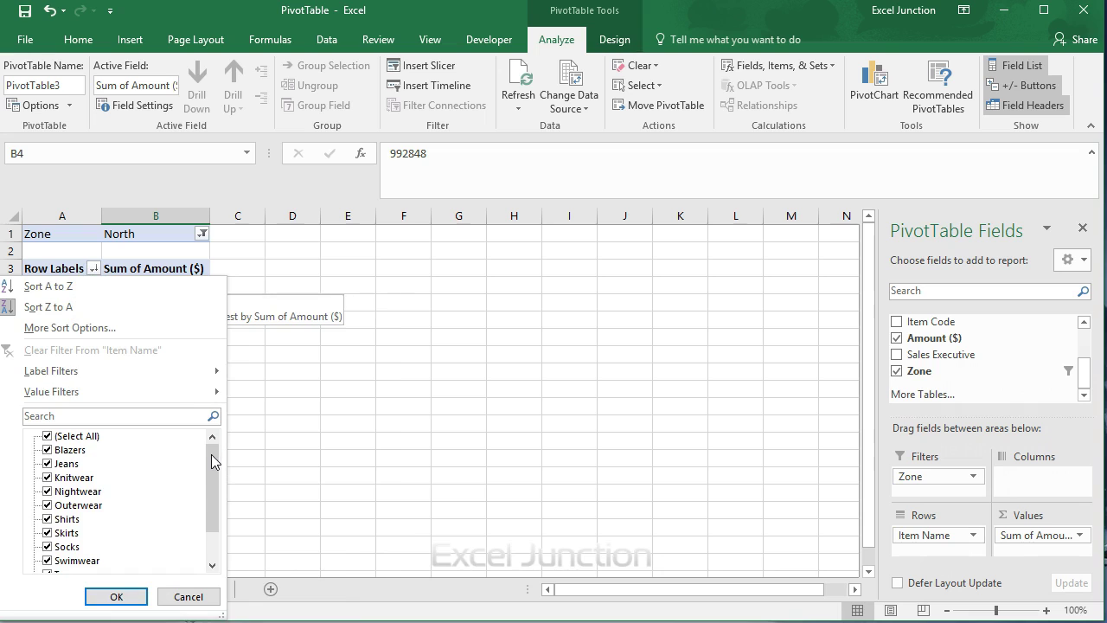
mouse_move(211, 454)
left_mouse_down()
mouse_move(210, 488)
mouse_move(210, 445)
left_mouse_up()
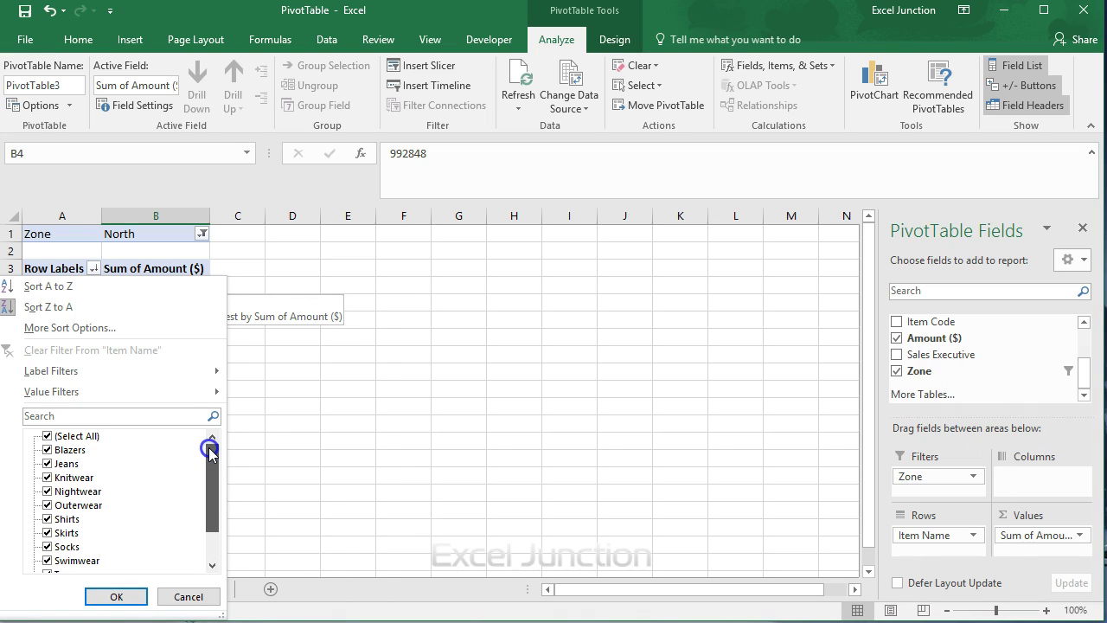
left_click(50, 436)
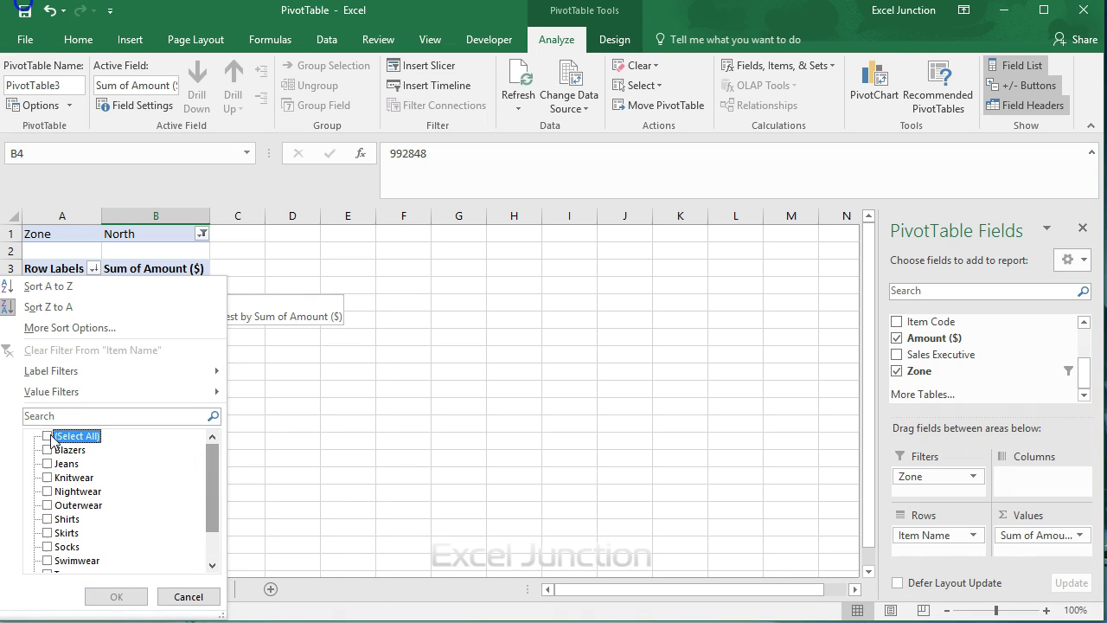
left_click(47, 450)
left_click(48, 463)
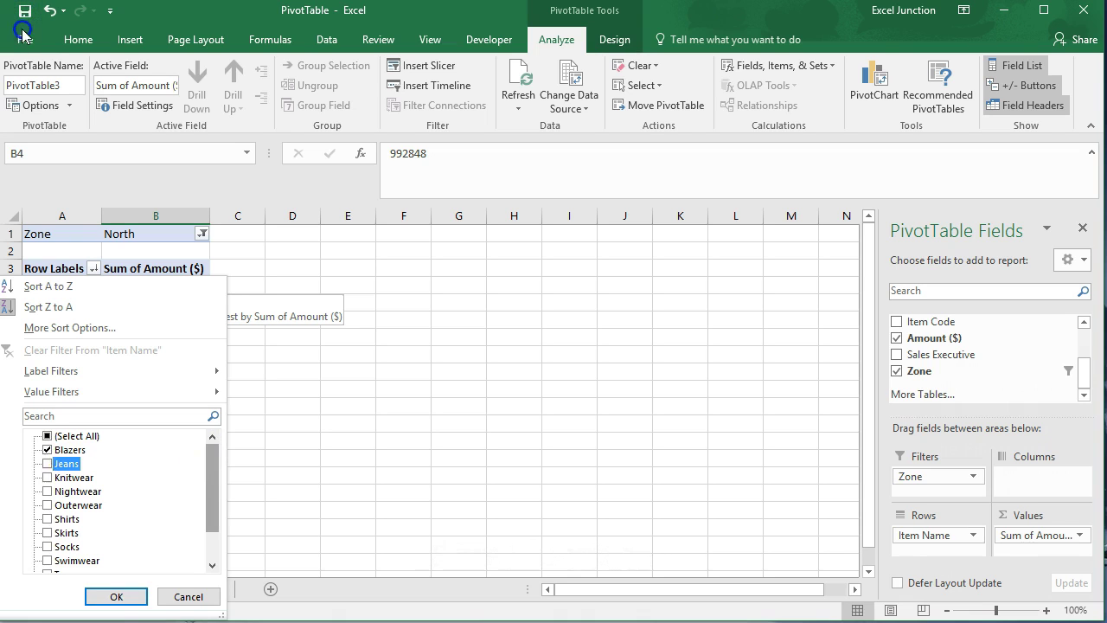
left_click(48, 519)
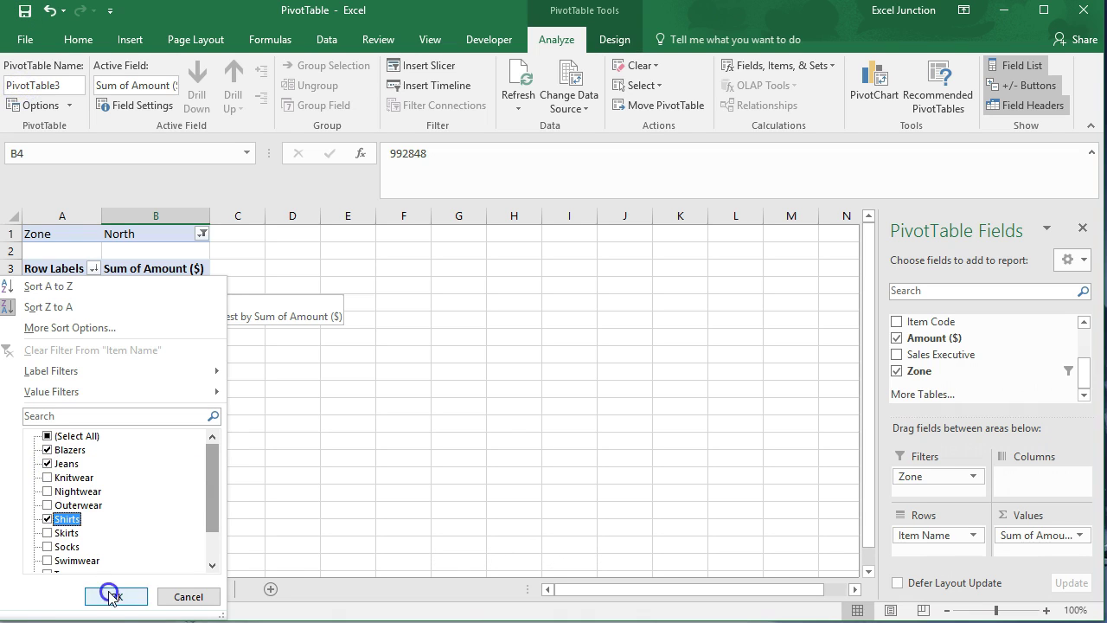
left_click(116, 596)
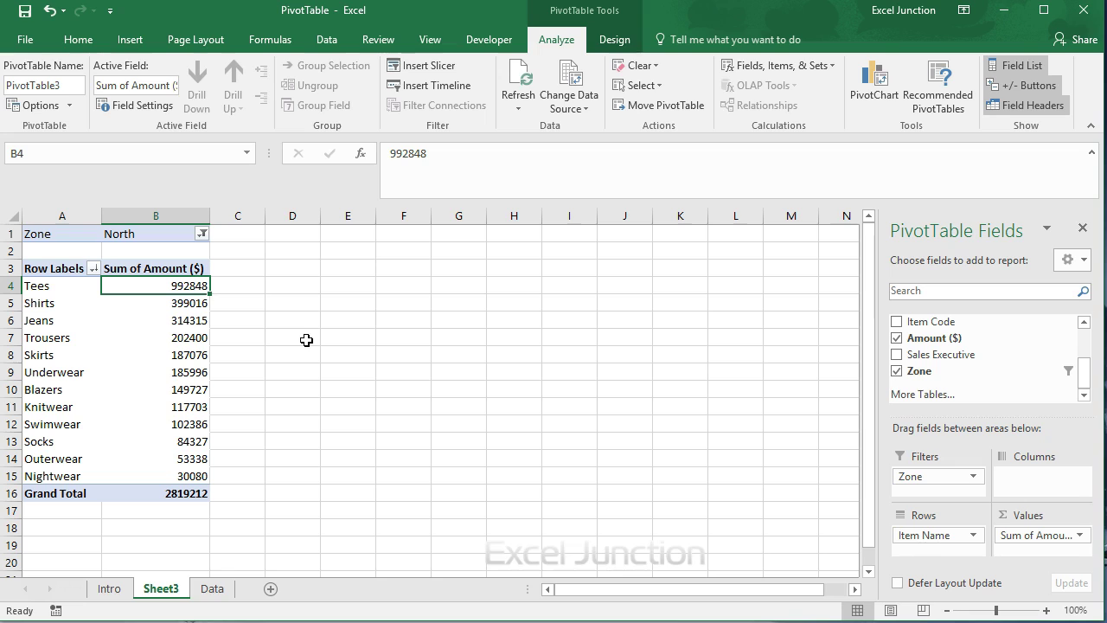
- Switch the Amount ($) value field to Count, giving Tees 3550 and a 10426 grand total
left_click(183, 322)
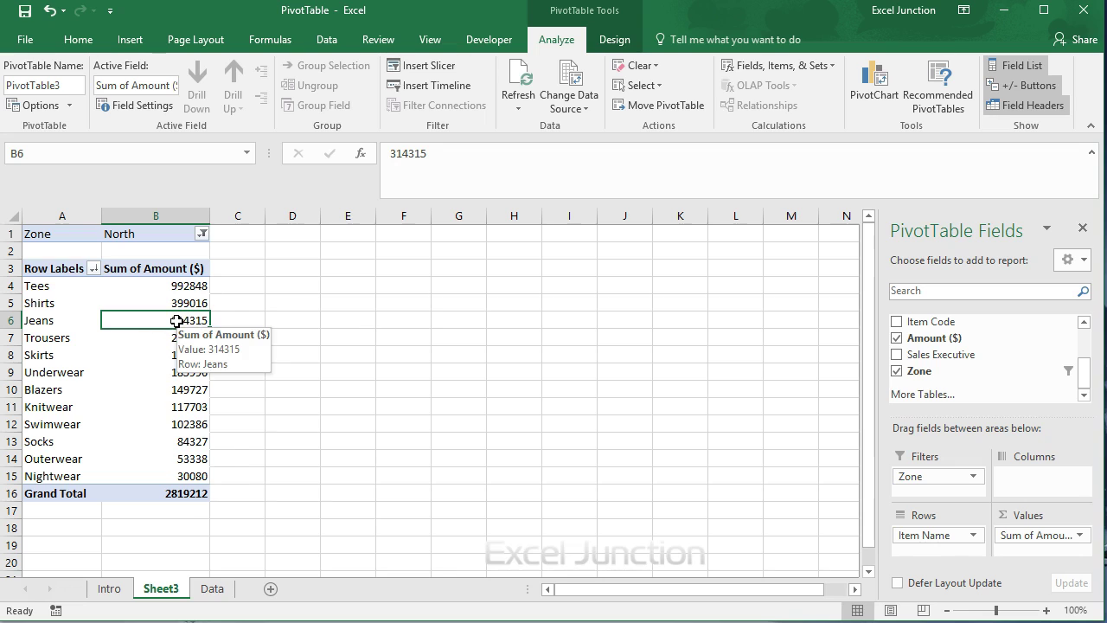
right_click(176, 322)
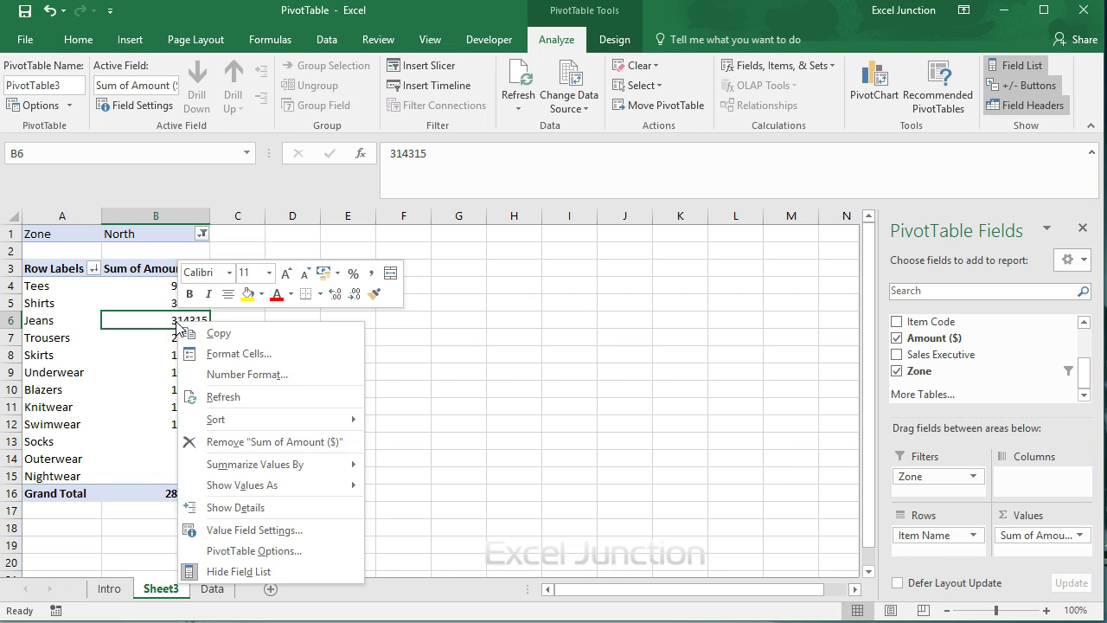
left_click(279, 533)
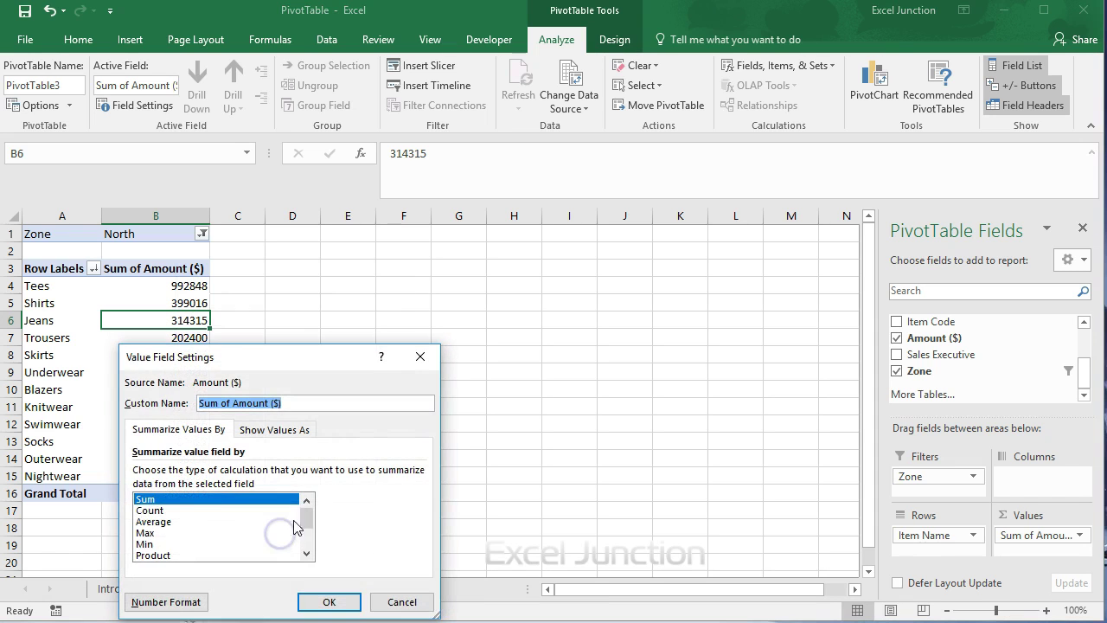
left_click_drag(307, 368, 453, 283)
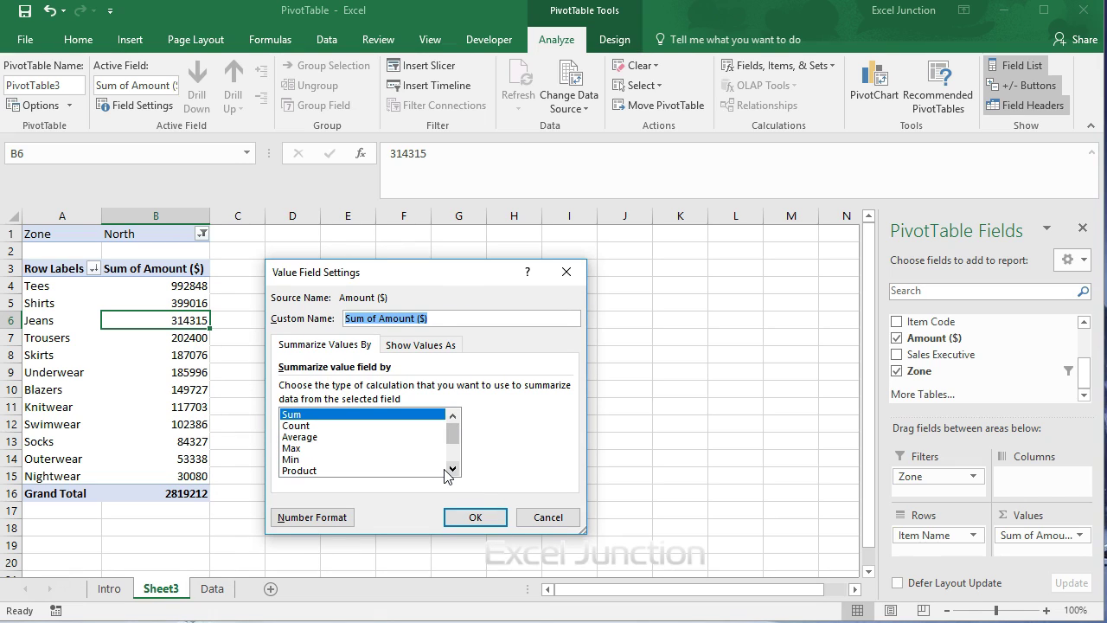
left_click(296, 426)
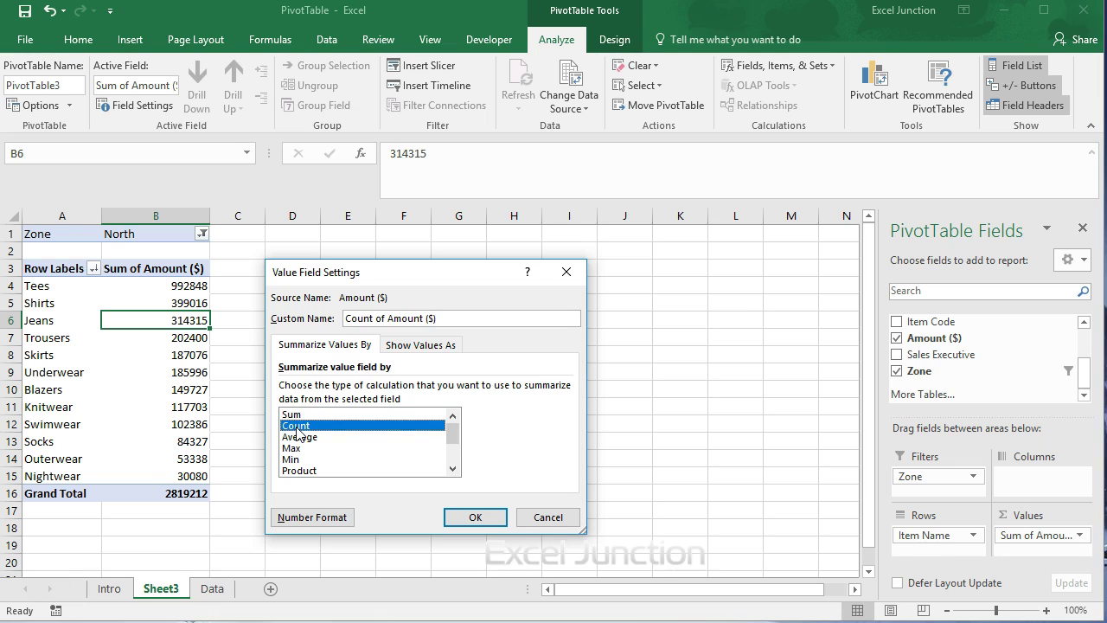
left_click(471, 516)
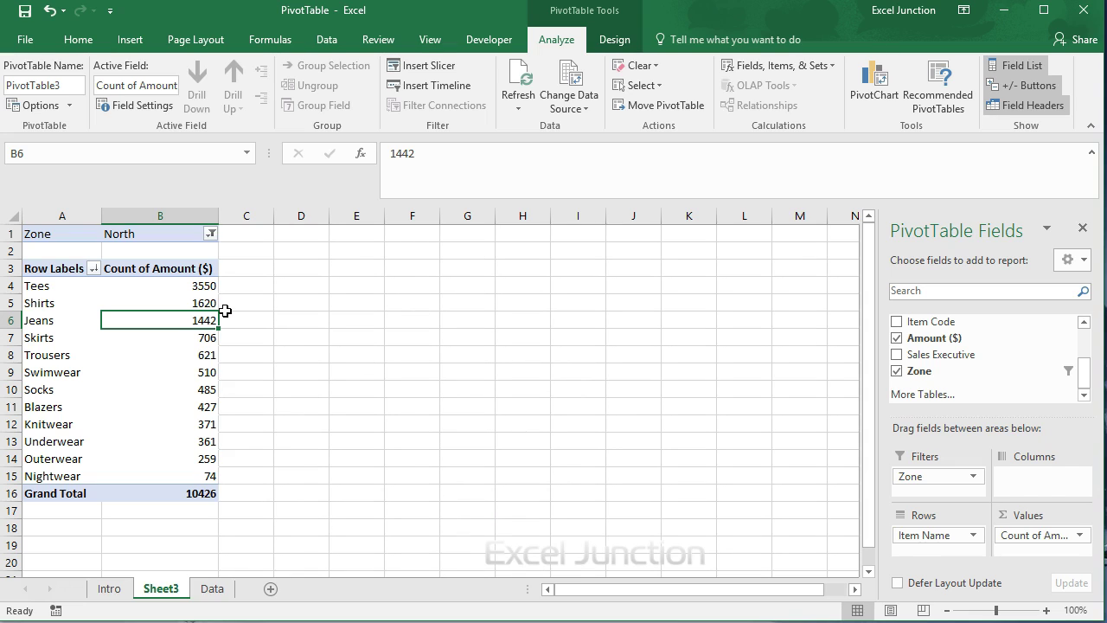
- Select the Tees count in B4, the 10426 grand total in B16 and the North filter in B1
left_click(195, 285)
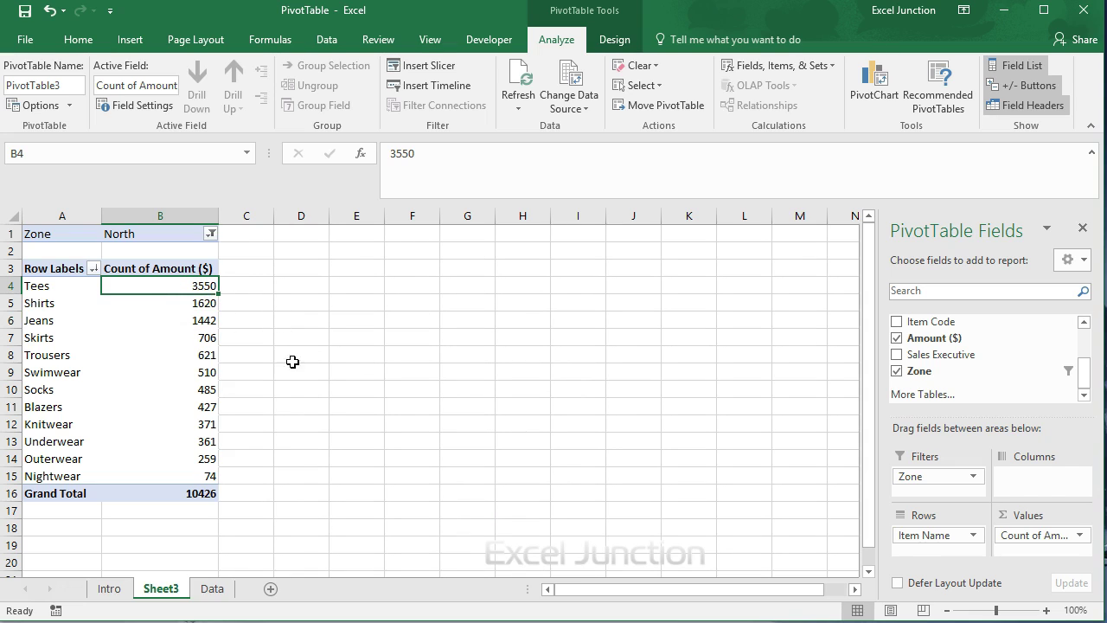
left_click(190, 493)
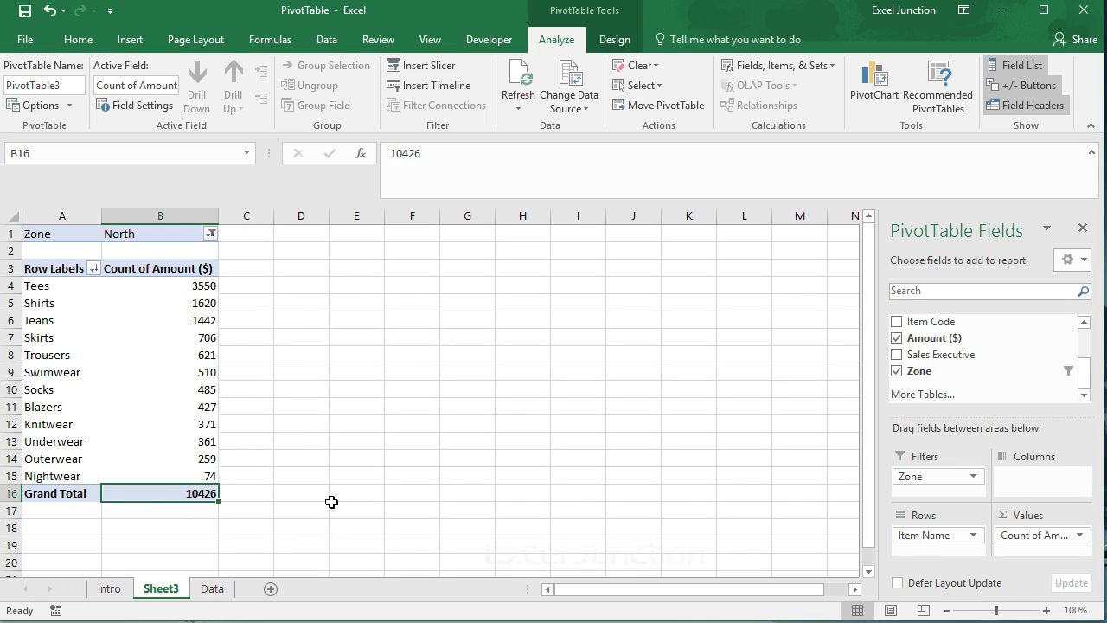
left_click(183, 233)
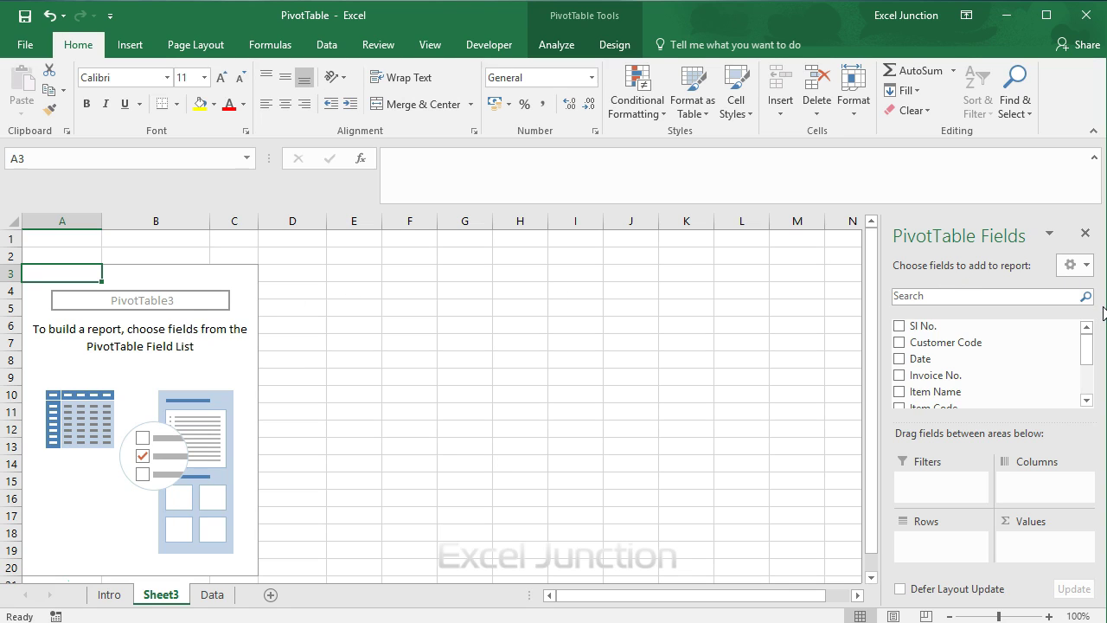
- Lay out Zone in Columns, Item Name in Rows and Amount ($) in Values
left_click_drag(1089, 343, 1090, 370)
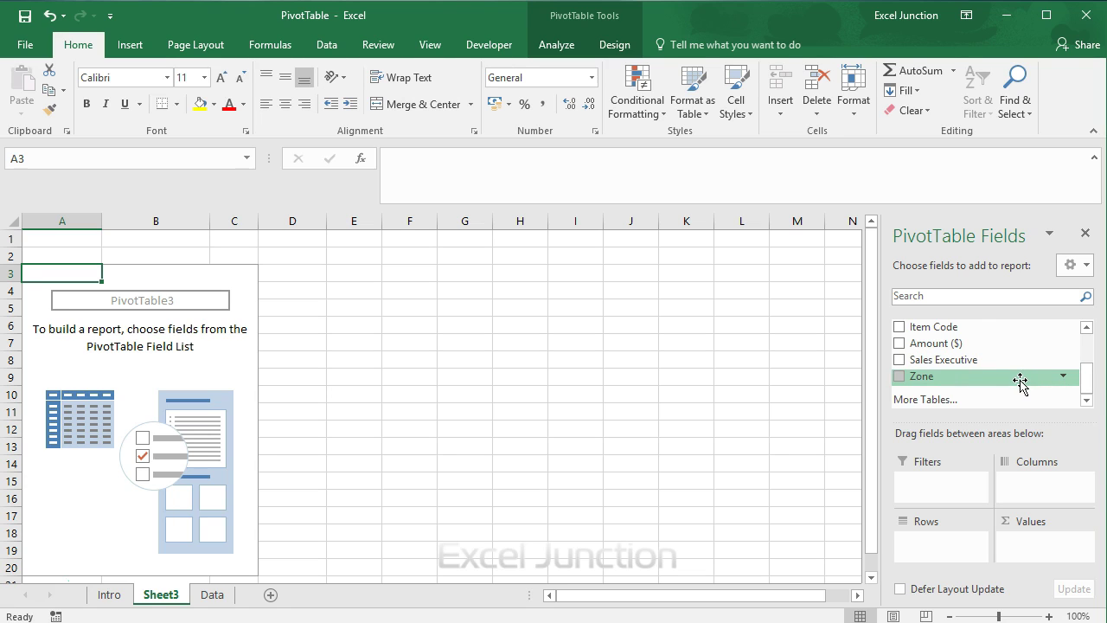
left_click_drag(1021, 381, 1048, 484)
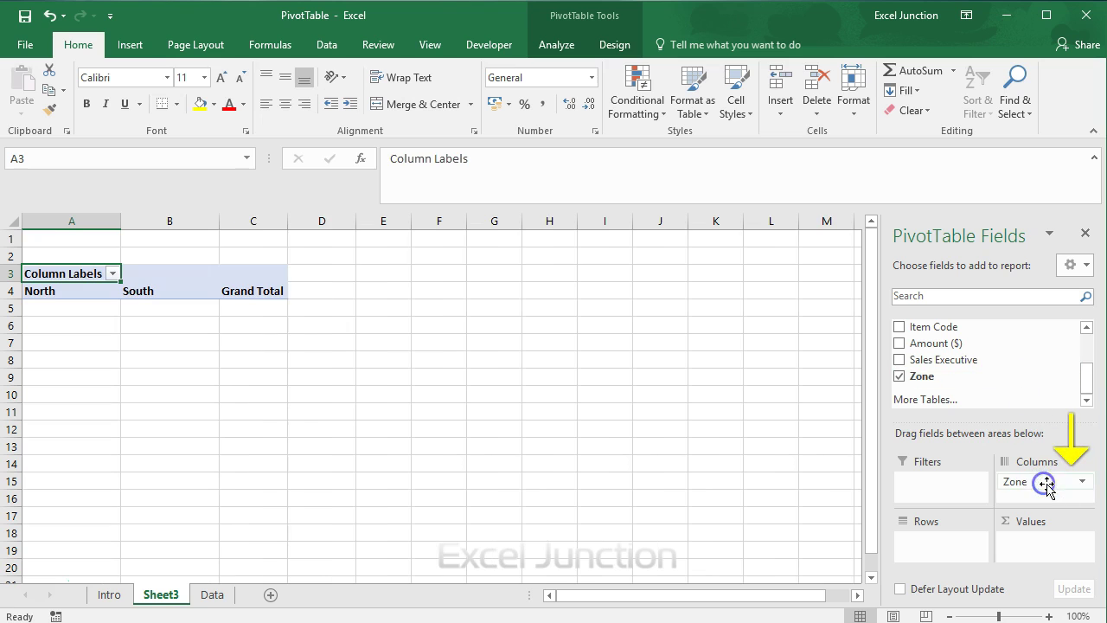
left_click_drag(1088, 381, 1088, 372)
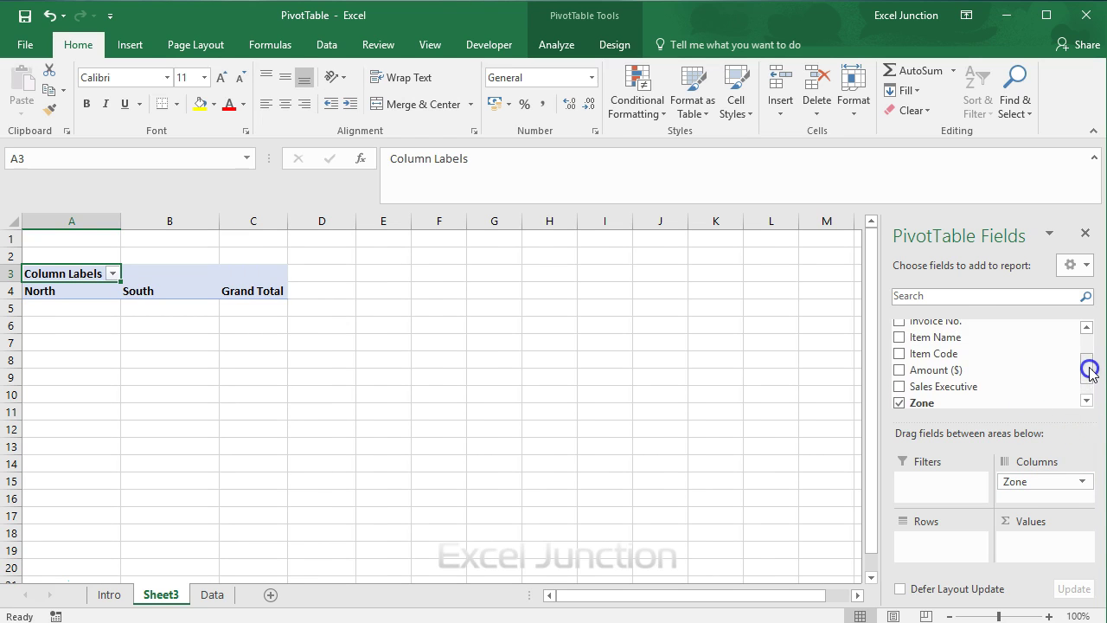
left_click_drag(1004, 339, 969, 549)
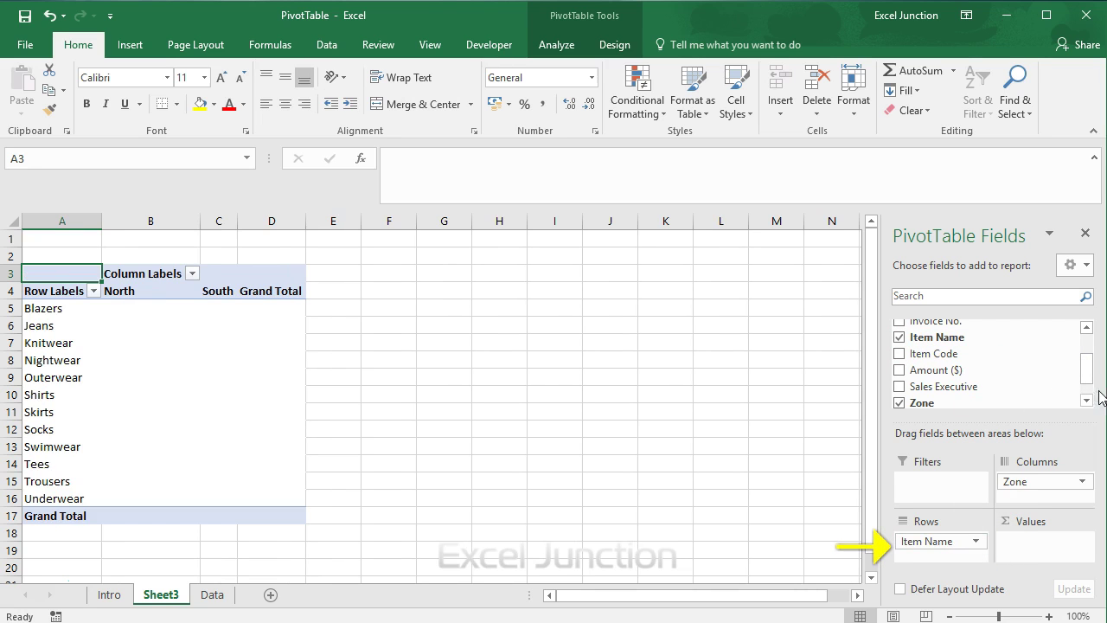
left_click_drag(1089, 368, 1089, 363)
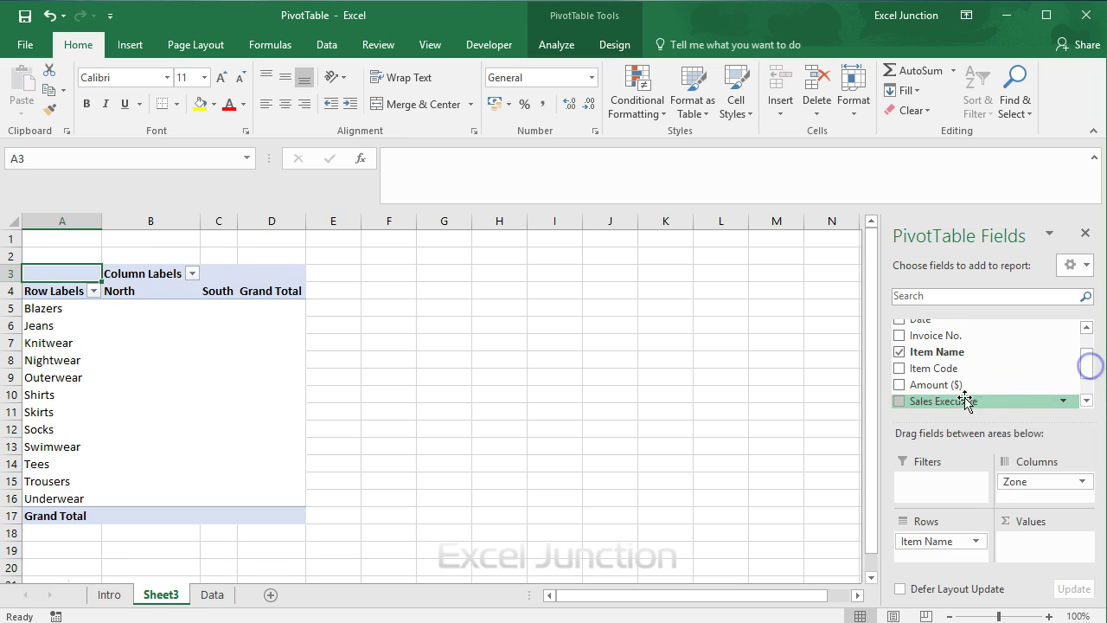
left_click_drag(957, 384, 1034, 545)
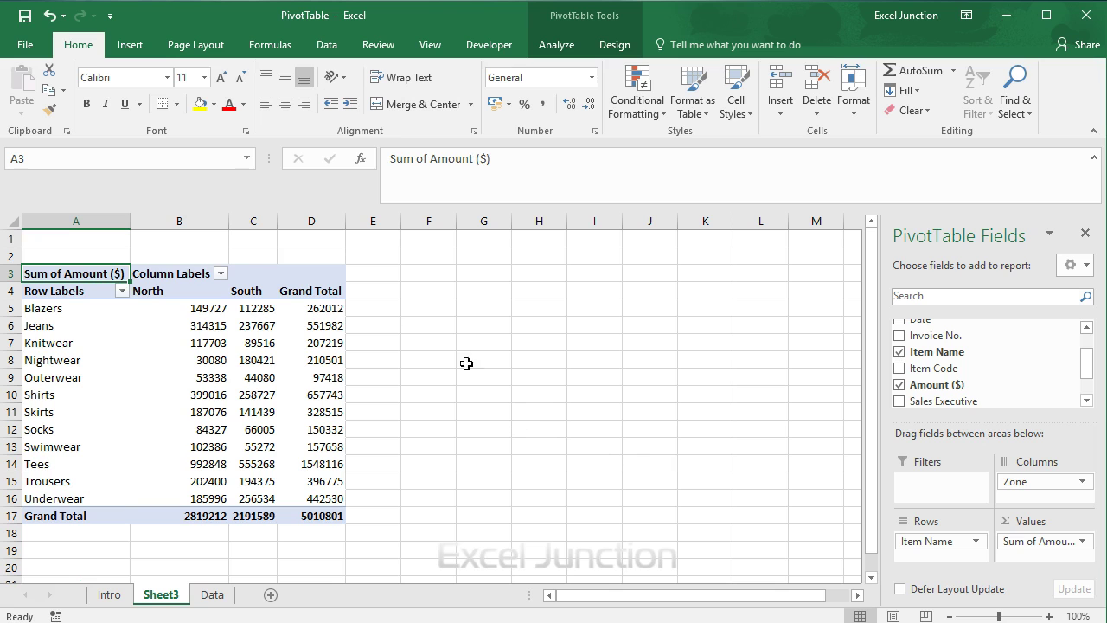
left_click_drag(210, 217, 302, 217)
- Resize columns B to D to one equal, narrower width
left_click_drag(231, 222, 211, 222)
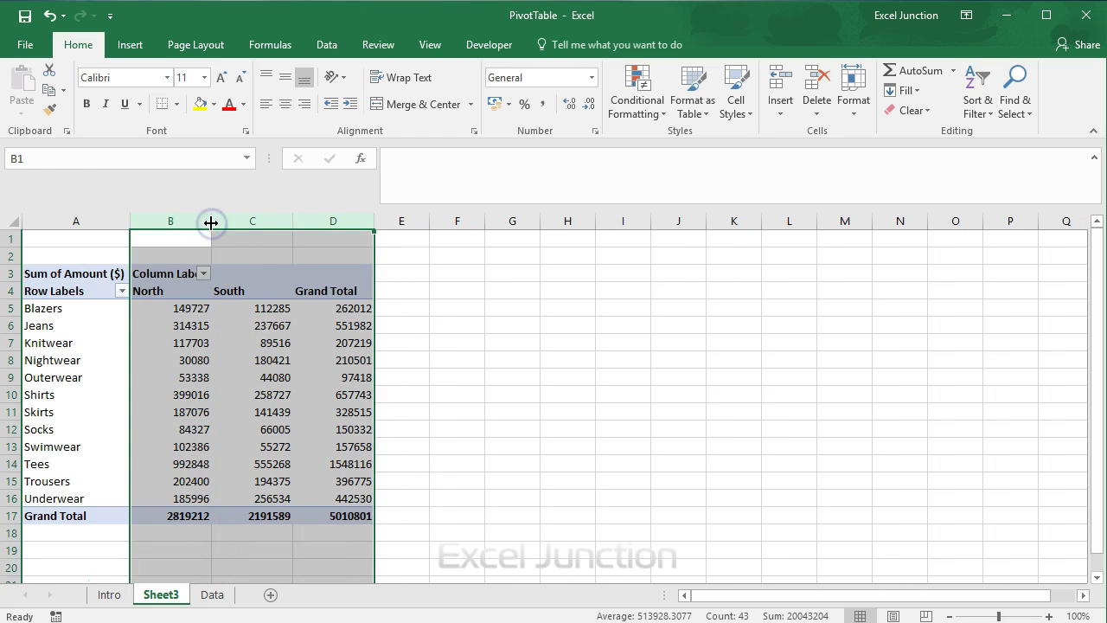
left_click(403, 271)
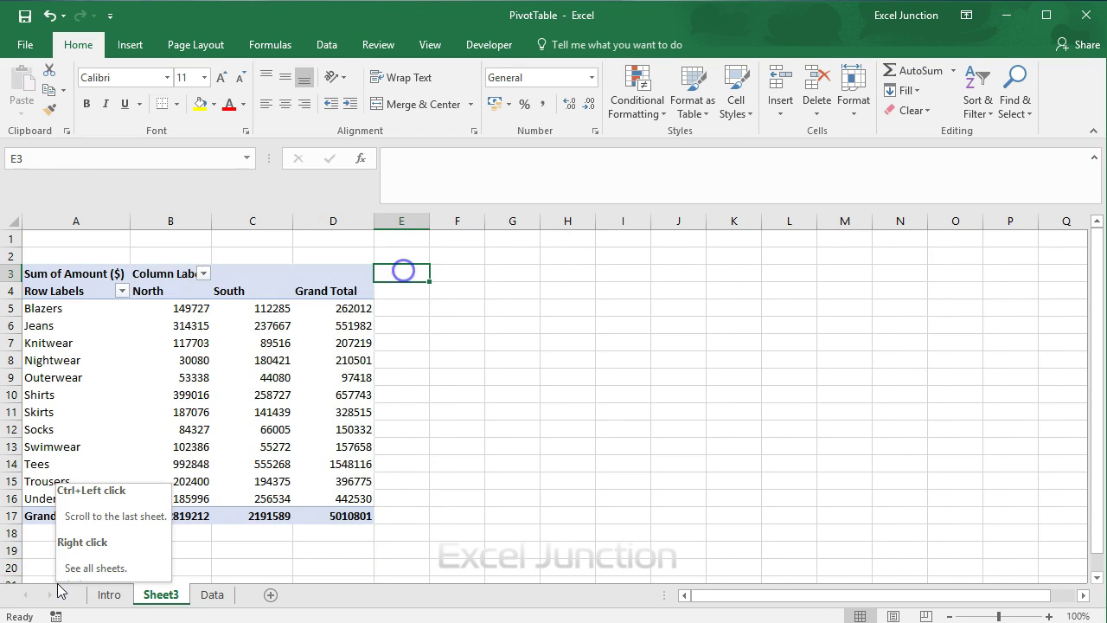
left_click(192, 363)
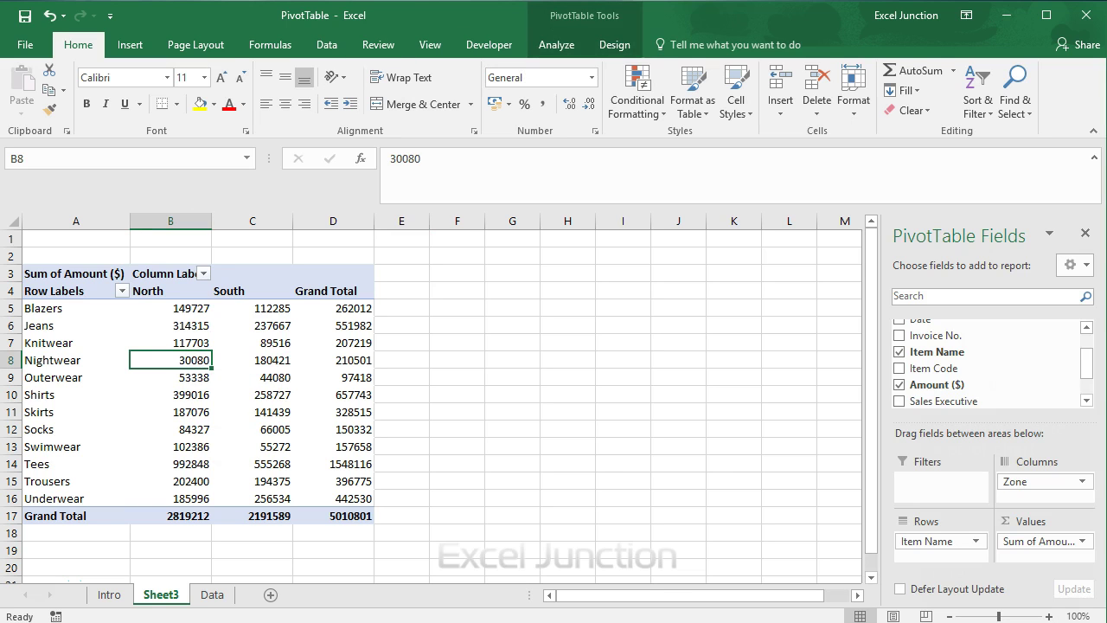
left_click(601, 14)
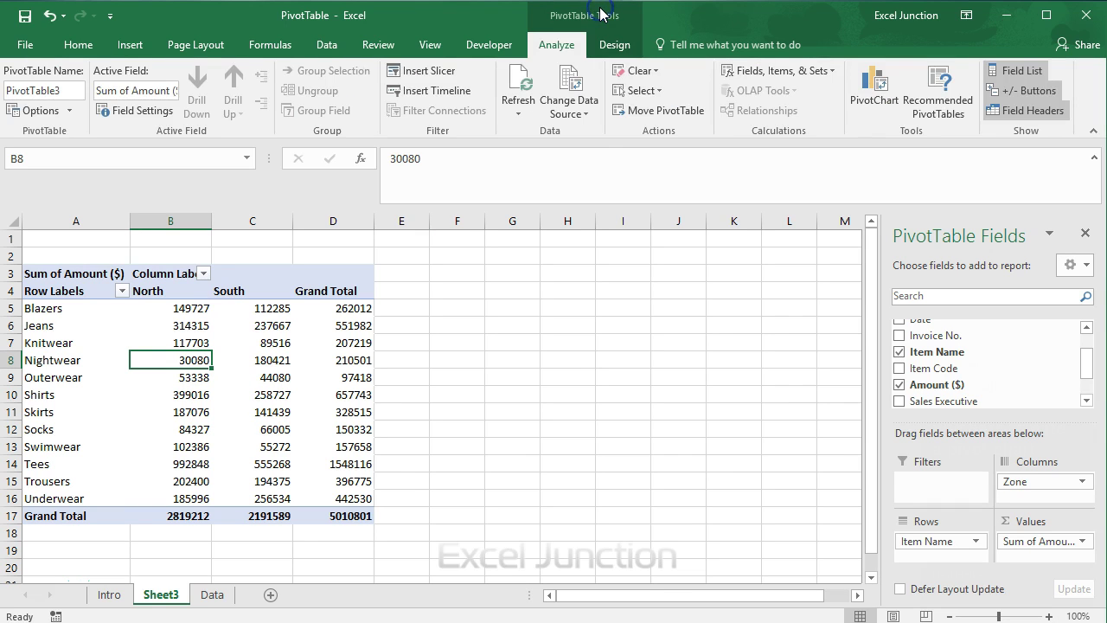
- Insert a Clustered Column PivotChart of summed Amount ($) per item with North and South series
left_click(880, 102)
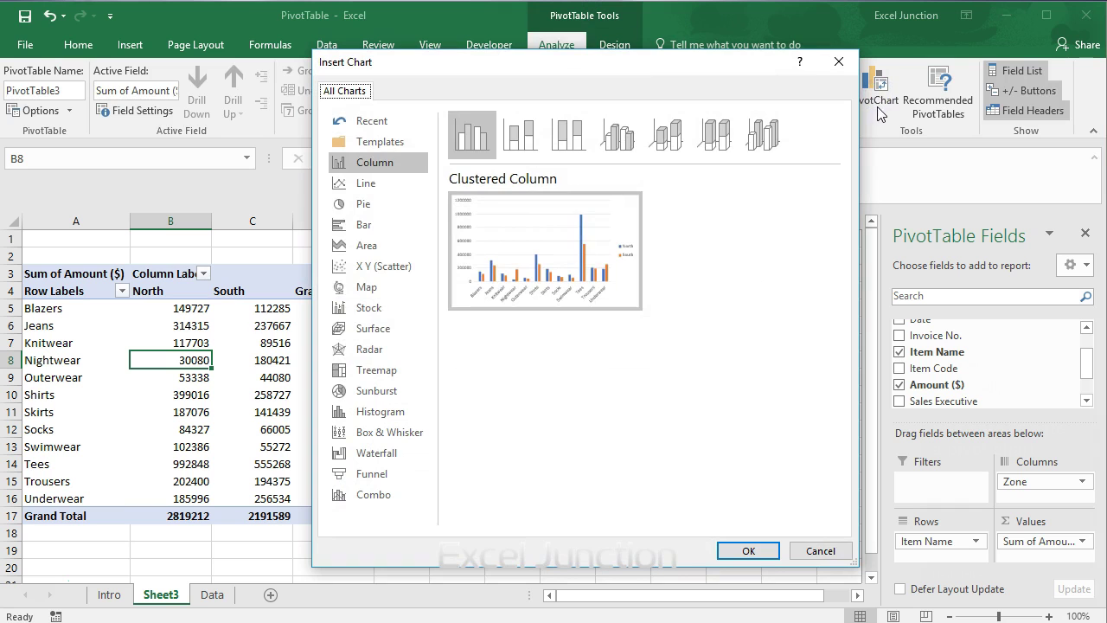
left_click(748, 552)
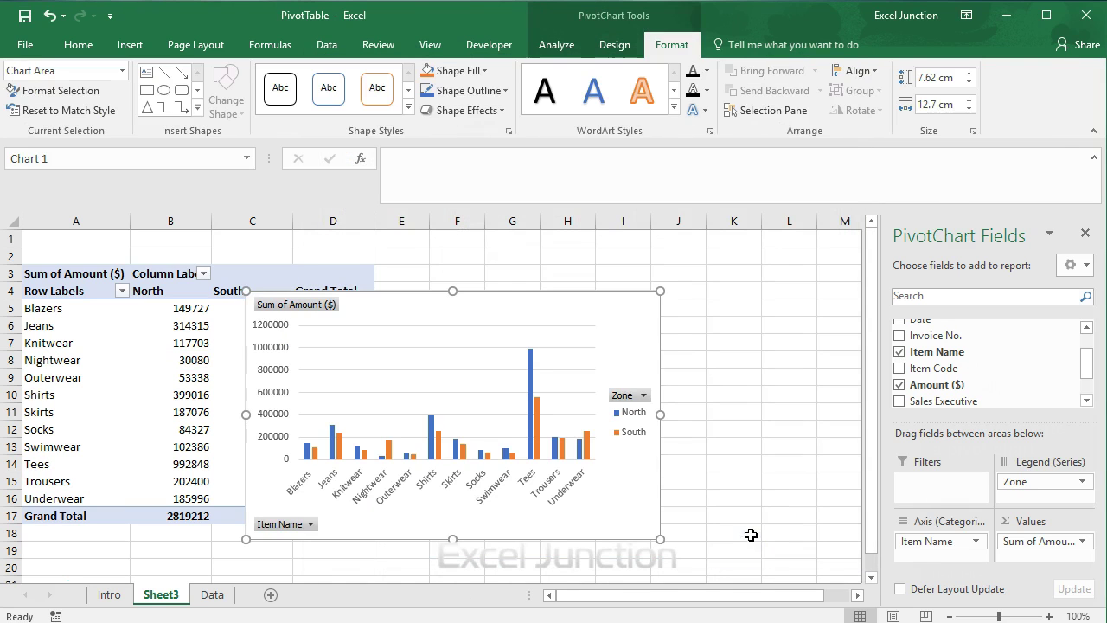